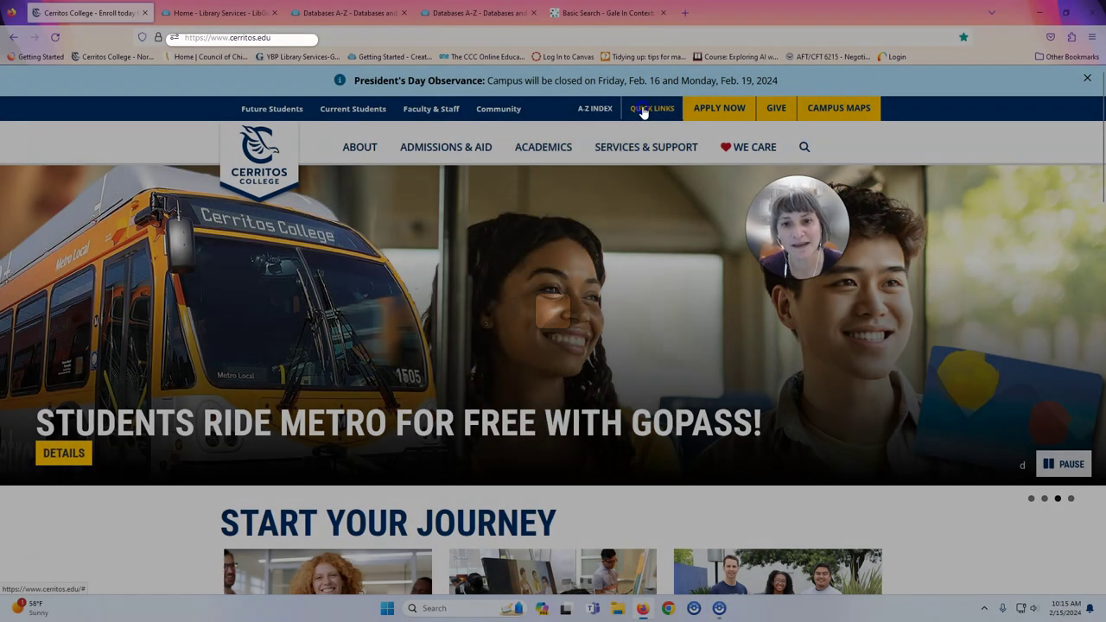
Open Library & Chat from Quick Links to bring up the Library Services home page.
left_click(642, 110)
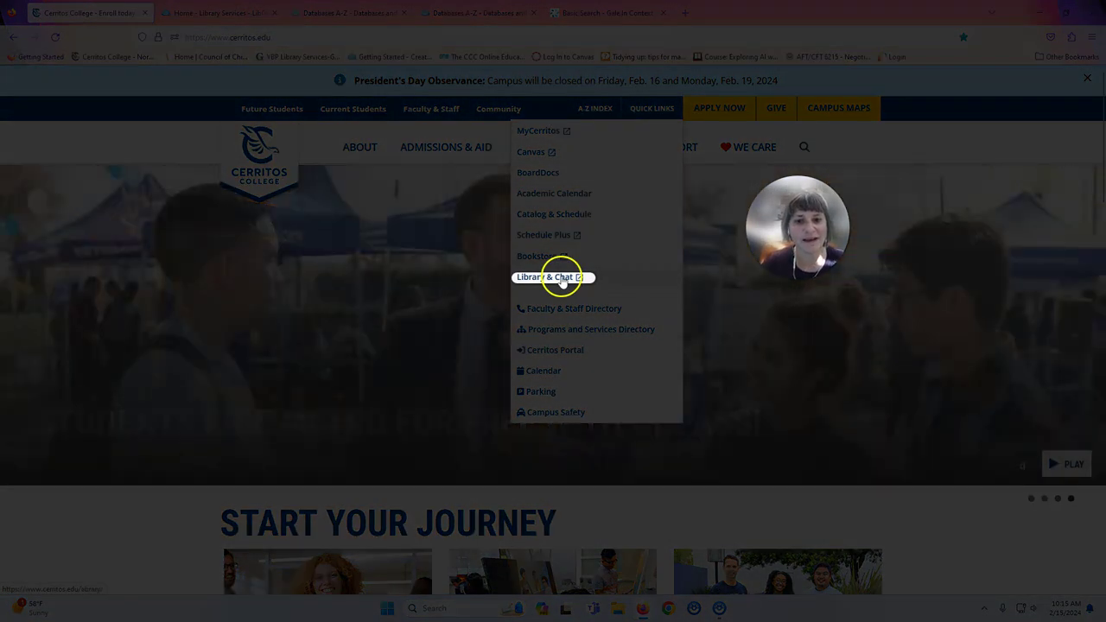
left_click(545, 276)
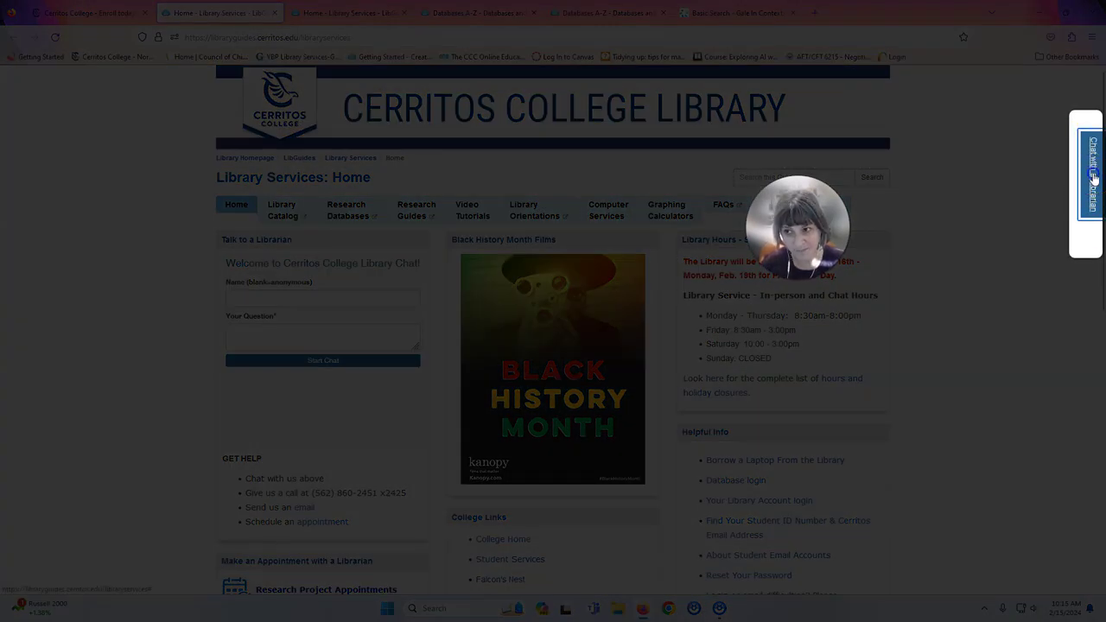
left_click(1091, 177)
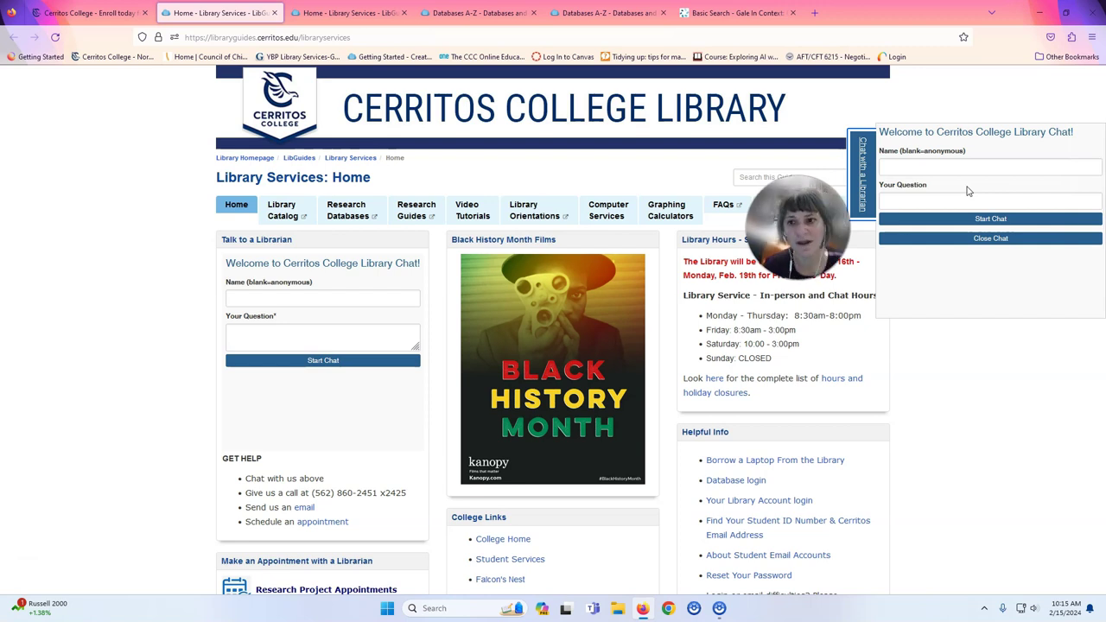
left_click(863, 185)
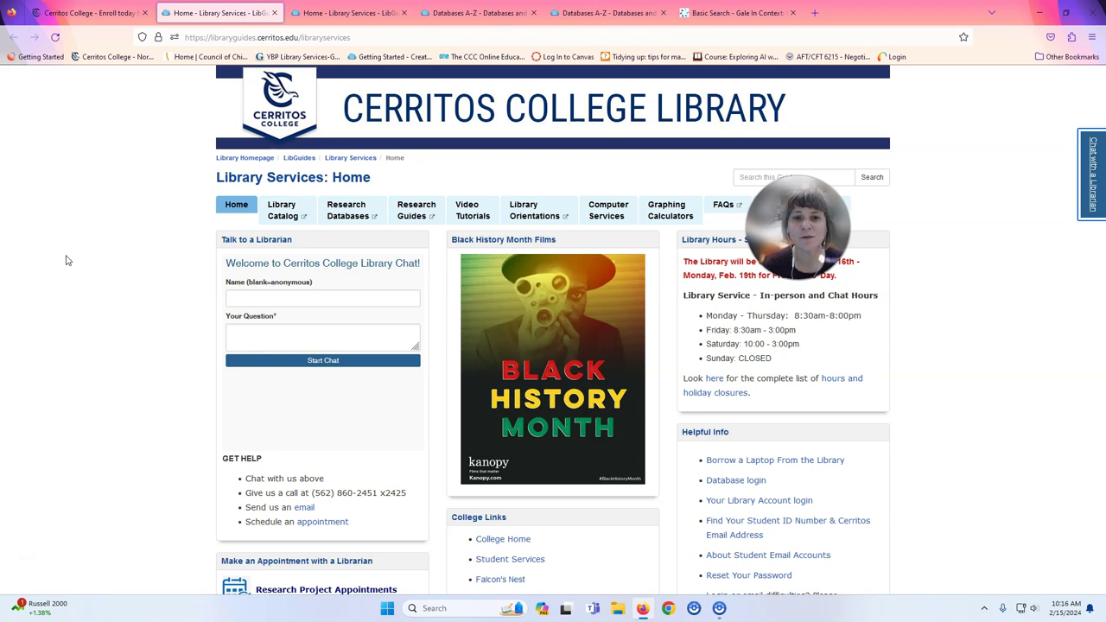
Open Opposing Viewpoints in Context from the library's Research Databases A-Z list.
left_click(332, 216)
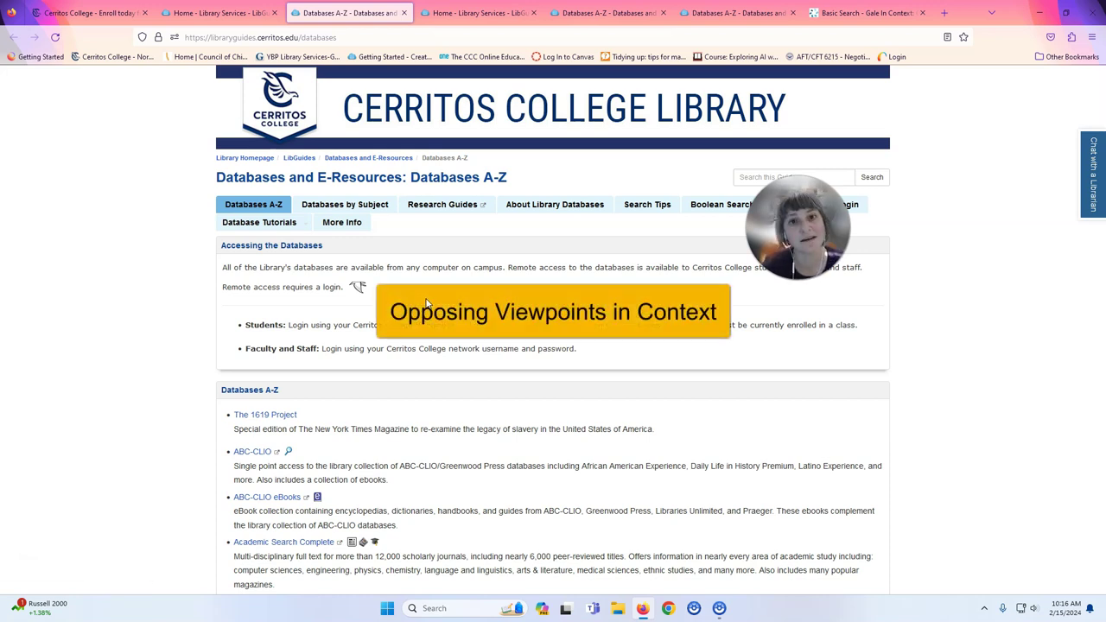
scroll(425, 303, "down", 10)
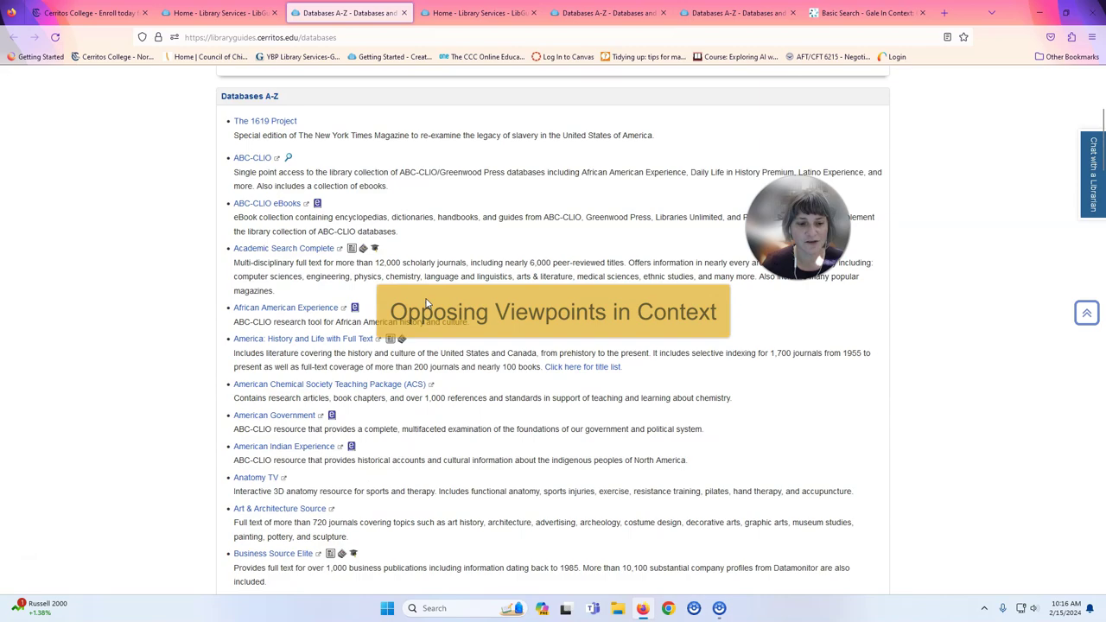
scroll(425, 302, "down", 10)
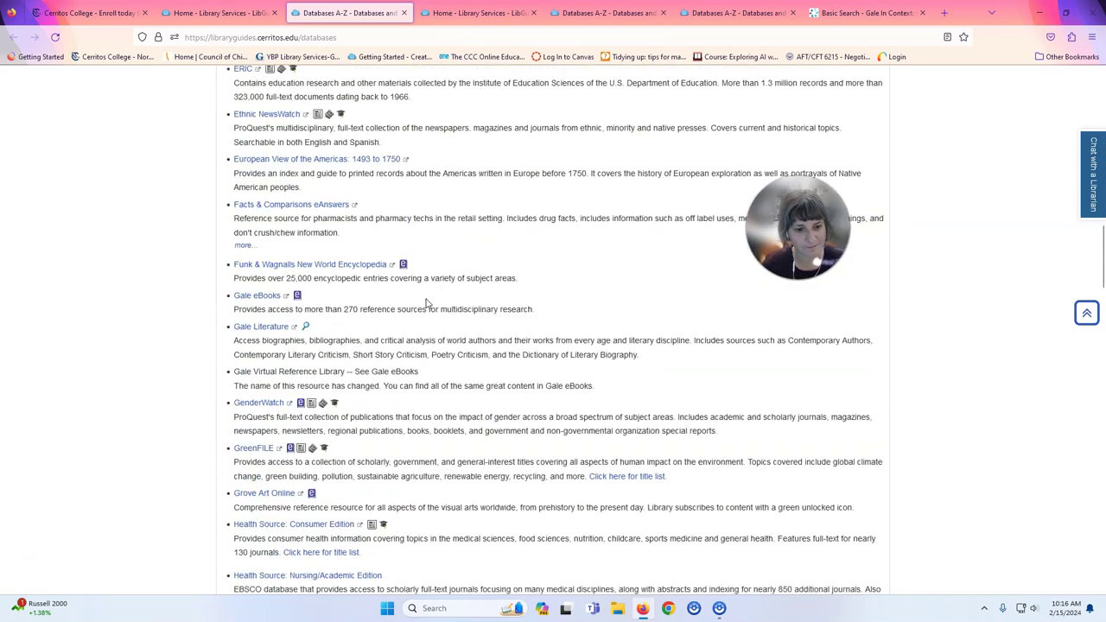
scroll(425, 302, "down", 10)
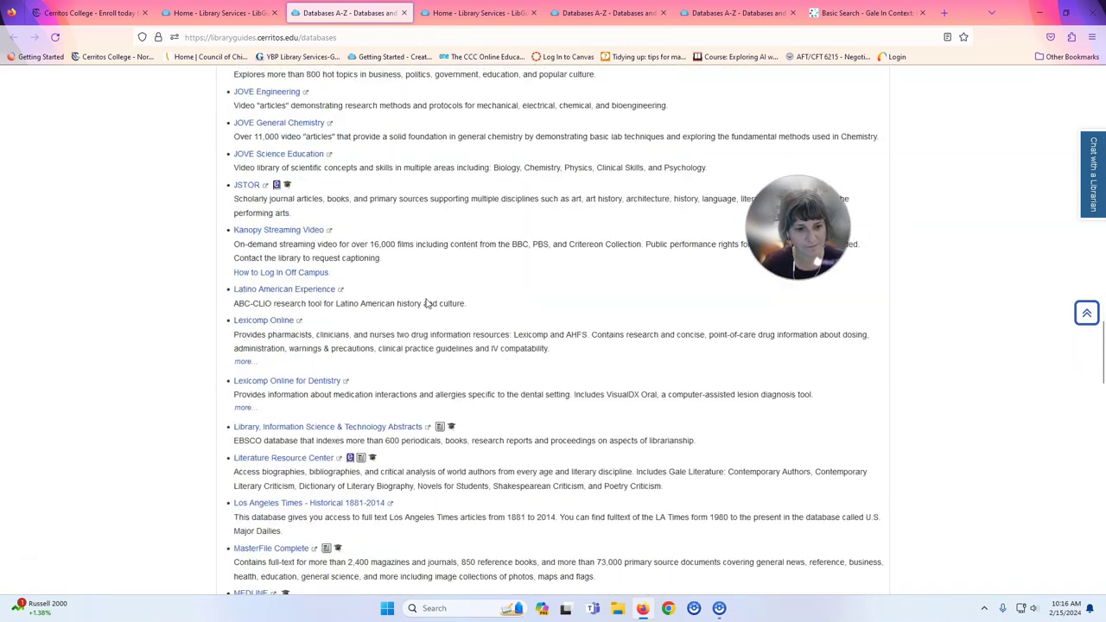
scroll(426, 302, "down", 5)
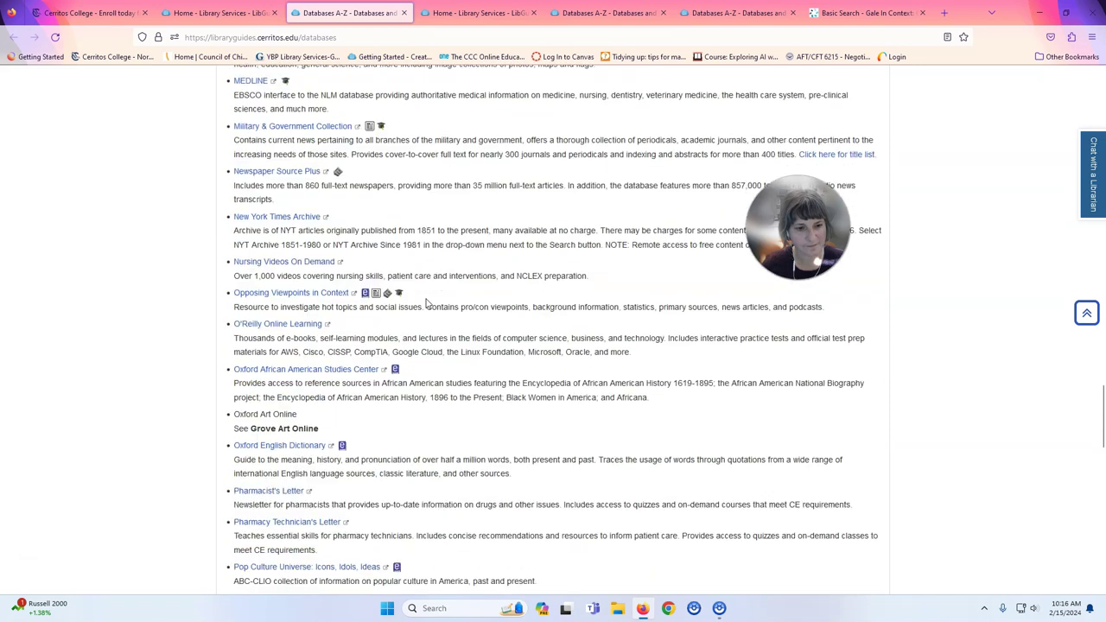
left_click(288, 308)
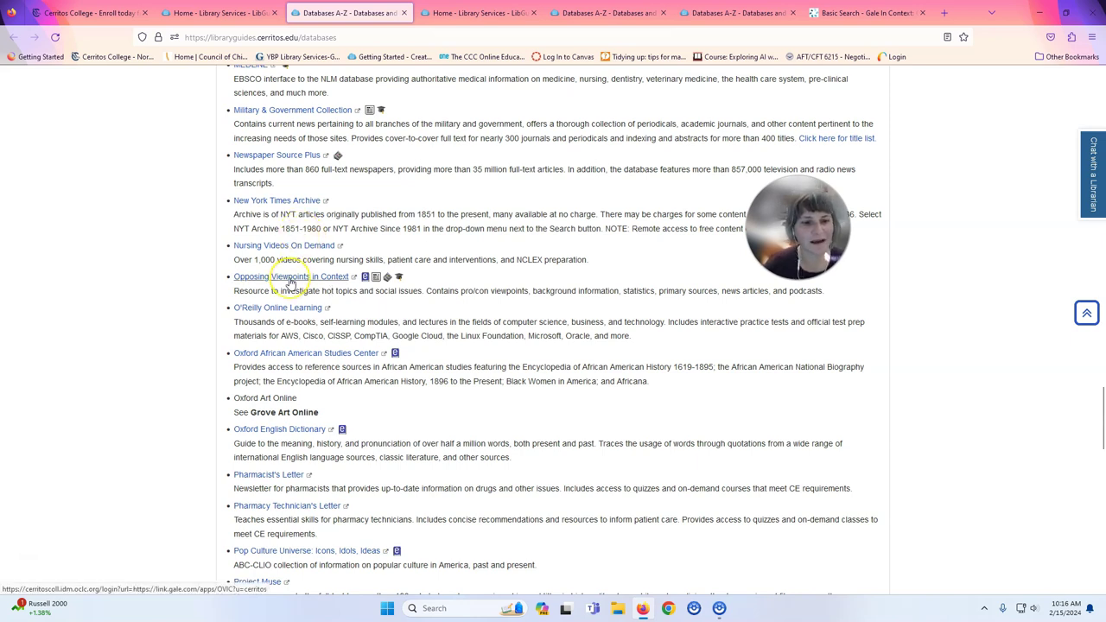
left_click(290, 277)
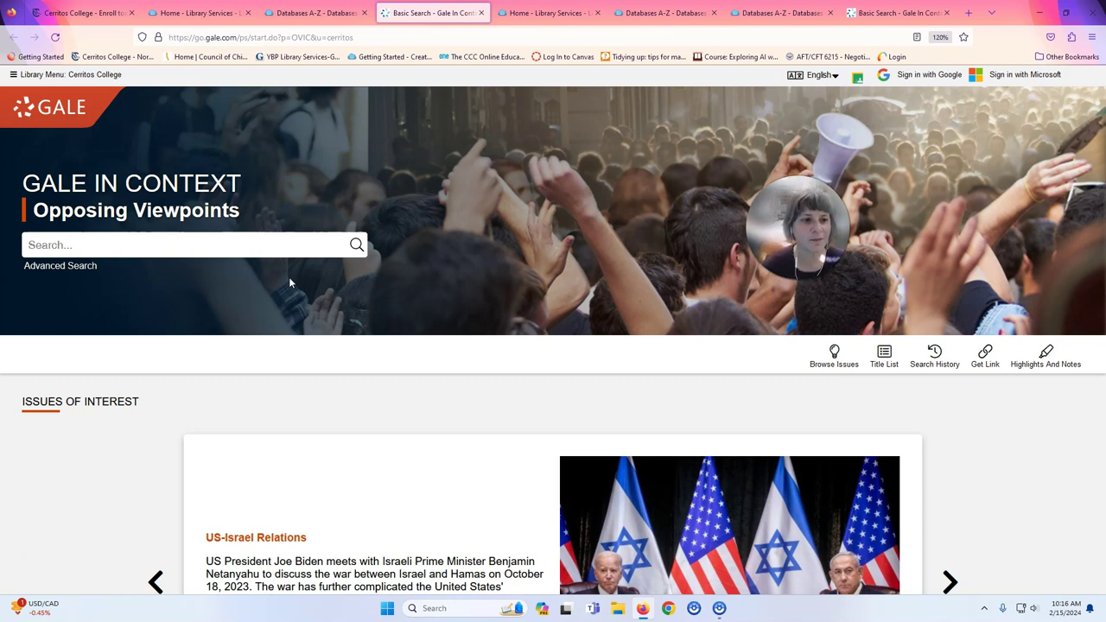
Search 'global warming' and choose the Global Warming and Climate Change topic suggestion.
left_click(126, 245)
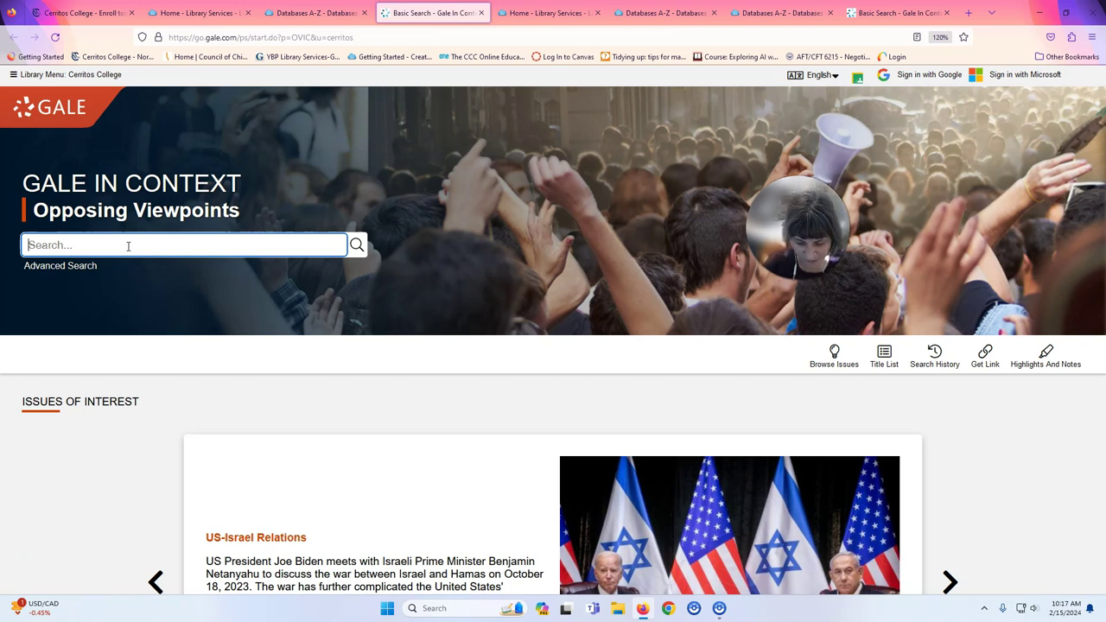
type("\"gl")
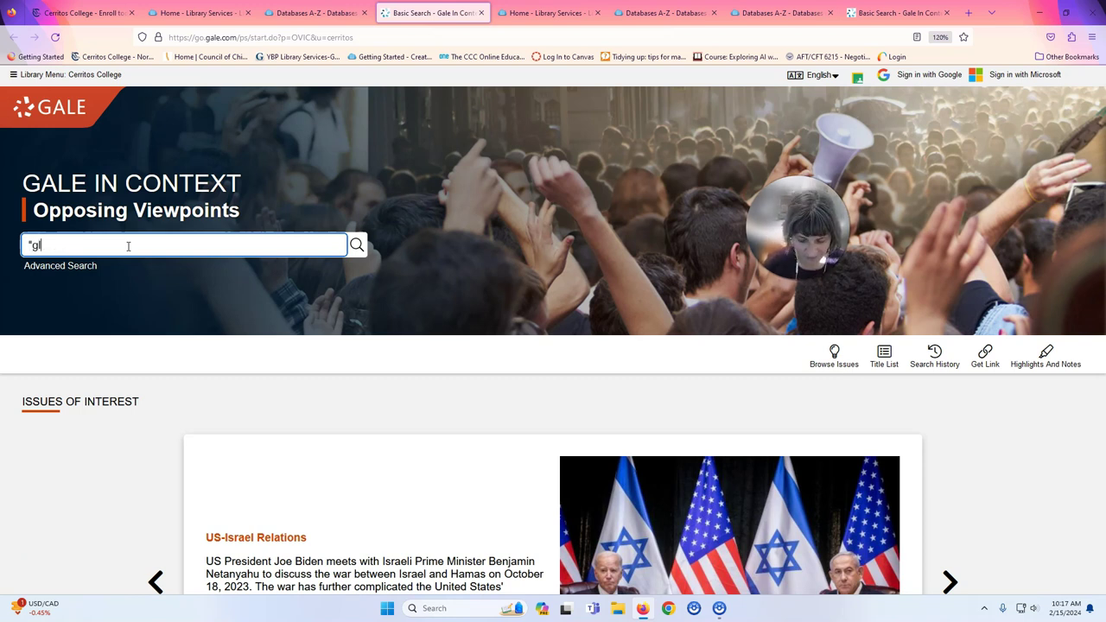
type("obal warming")
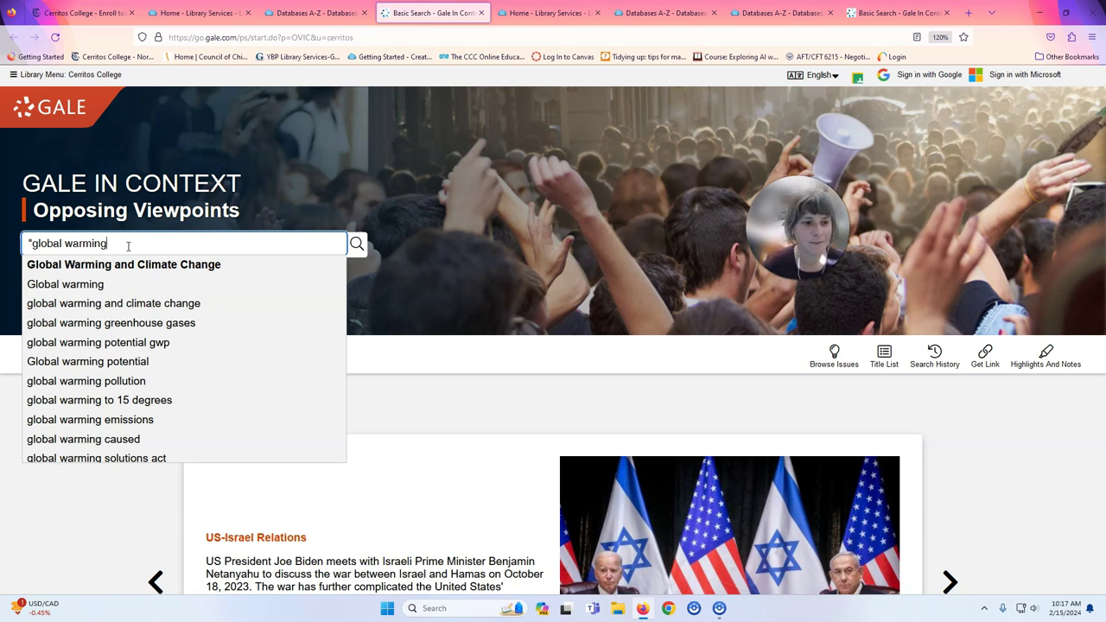
left_click(123, 264)
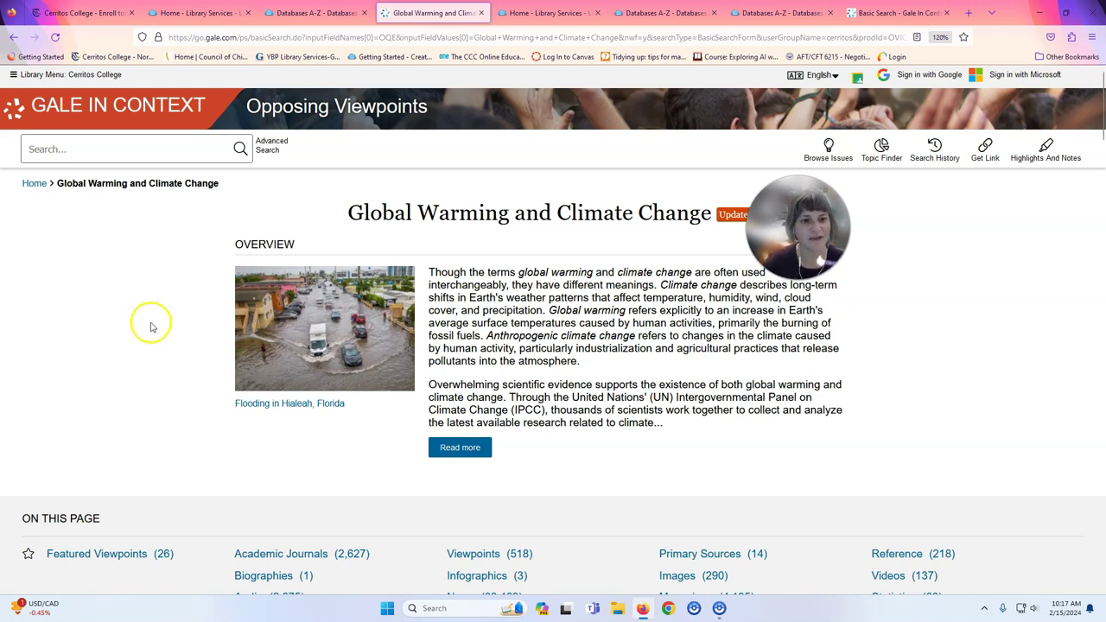
Open the full 2023 Global Warming and Climate Change overview article and skim it.
left_click(459, 447)
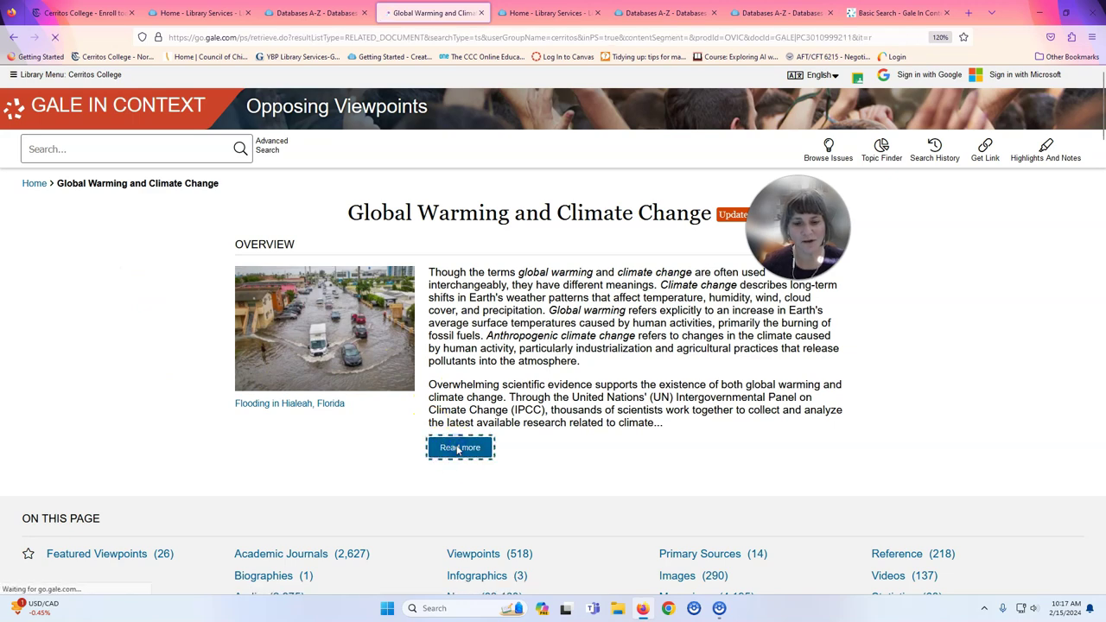
scroll(458, 450, "down", 5)
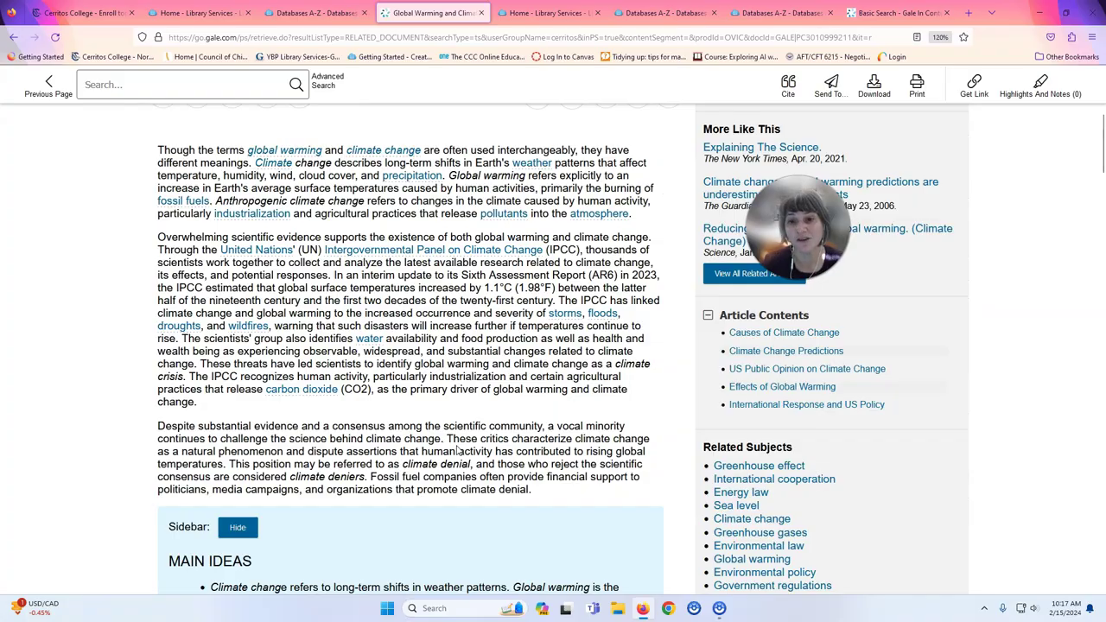
scroll(459, 450, "down", 20)
scroll(458, 450, "down", 13)
scroll(459, 450, "up", 18)
scroll(458, 450, "up", 20)
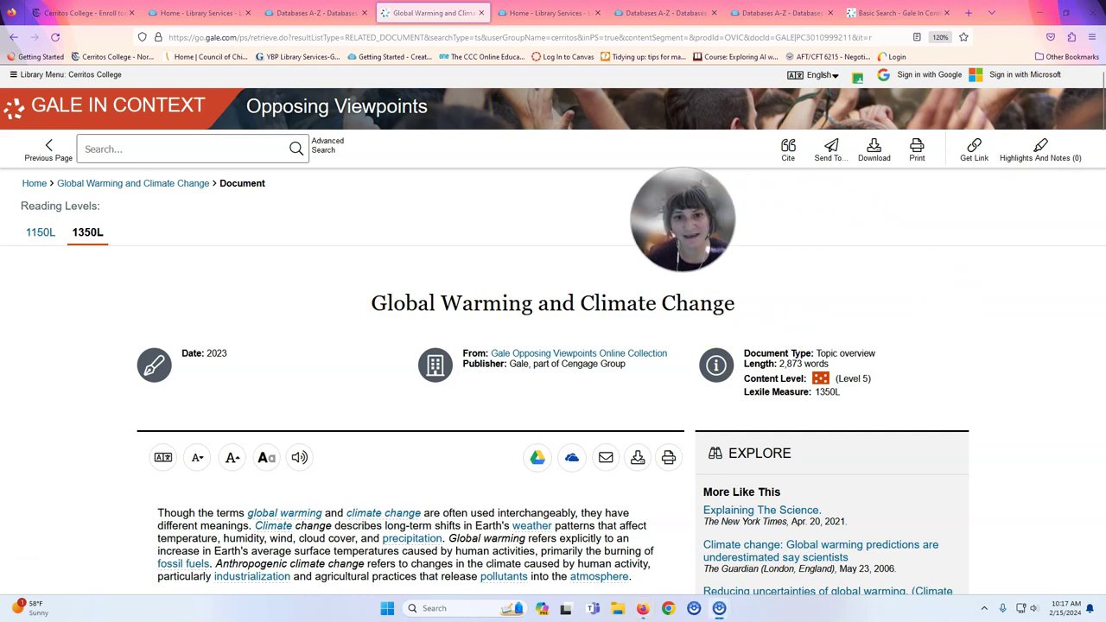
Check the document's Citation Tools, then go back to the topic page.
left_click(785, 151)
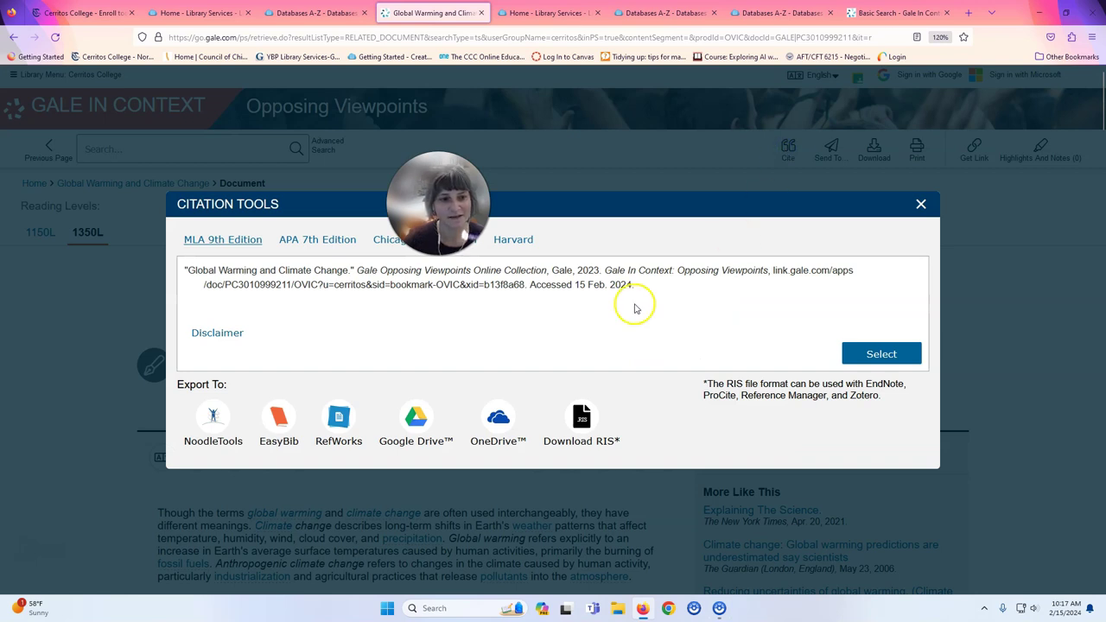
left_click(921, 205)
left_click(48, 148)
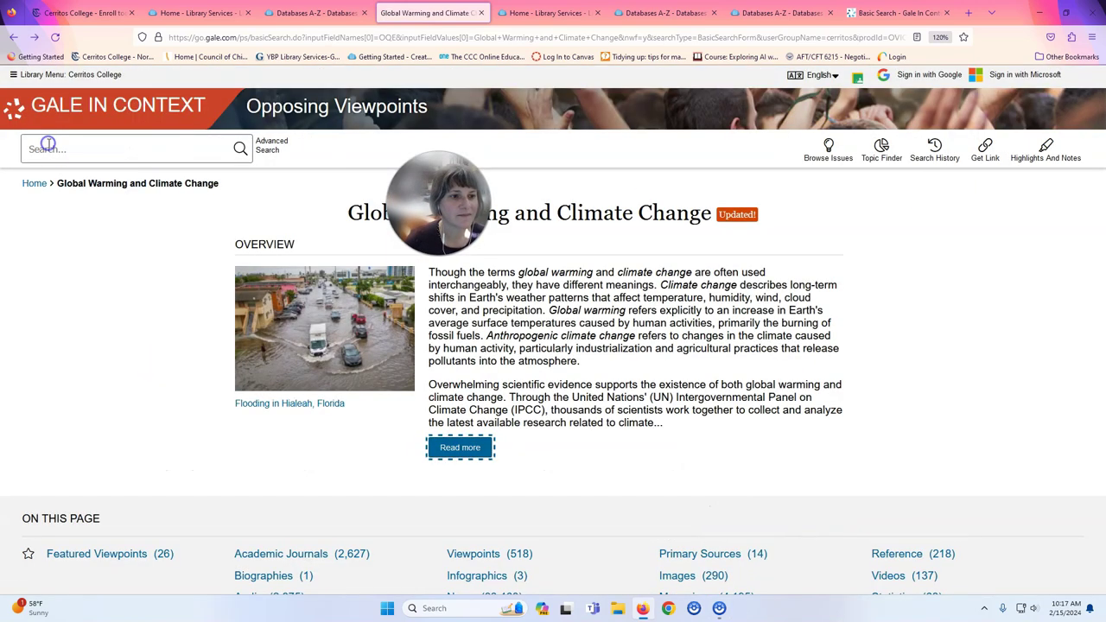
Show the topic's Infographics (3) results from the On This Page list.
scroll(247, 273, "down", 3)
left_click(264, 258)
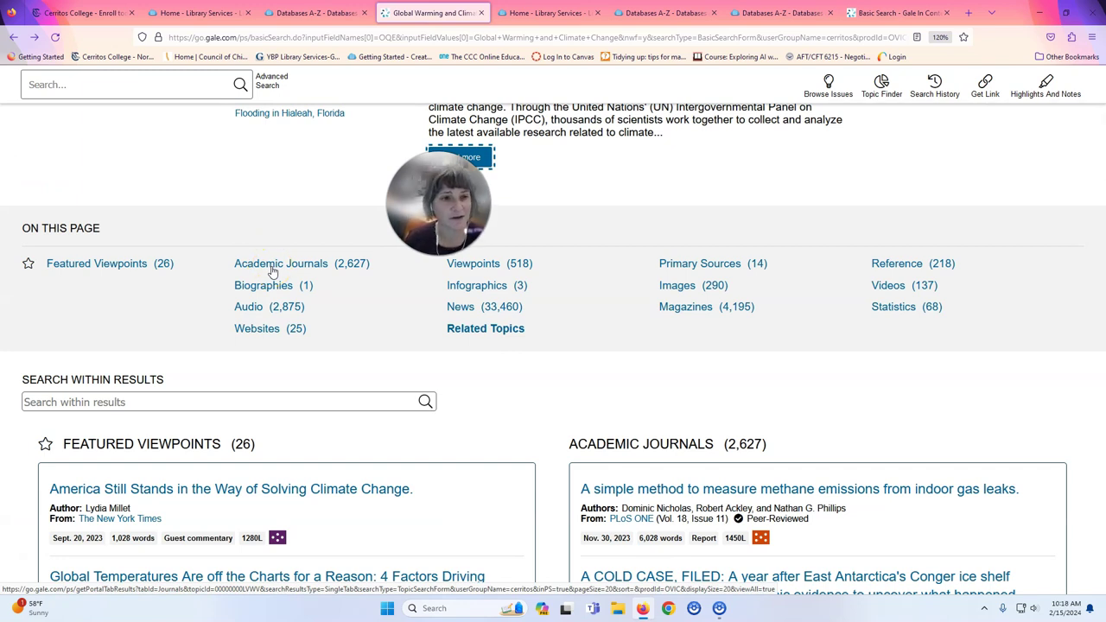
left_click(457, 313)
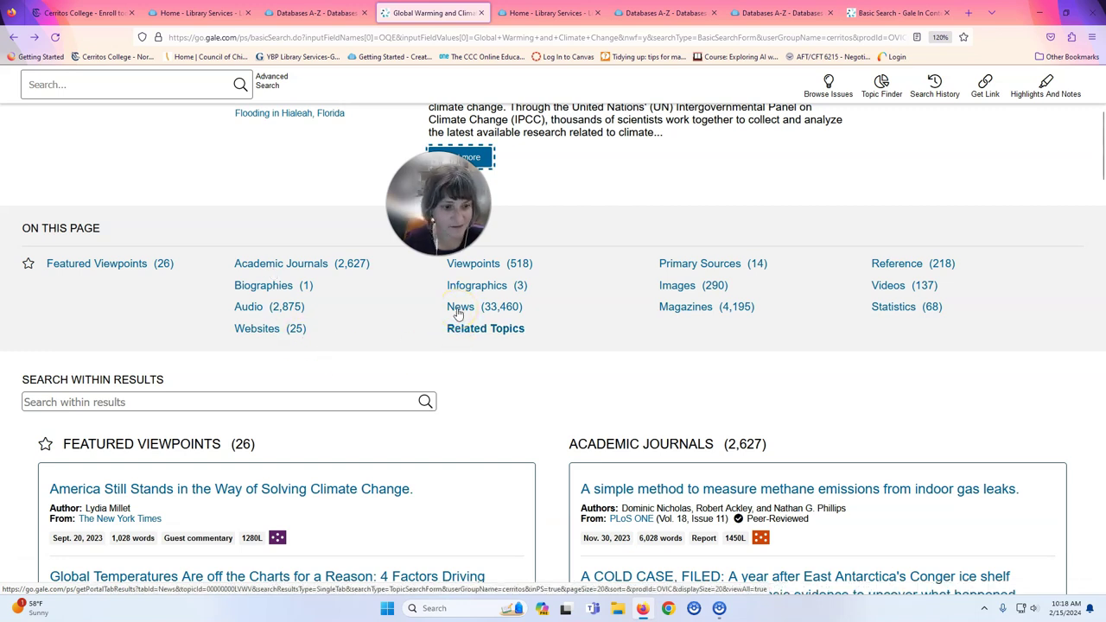
left_click(459, 288)
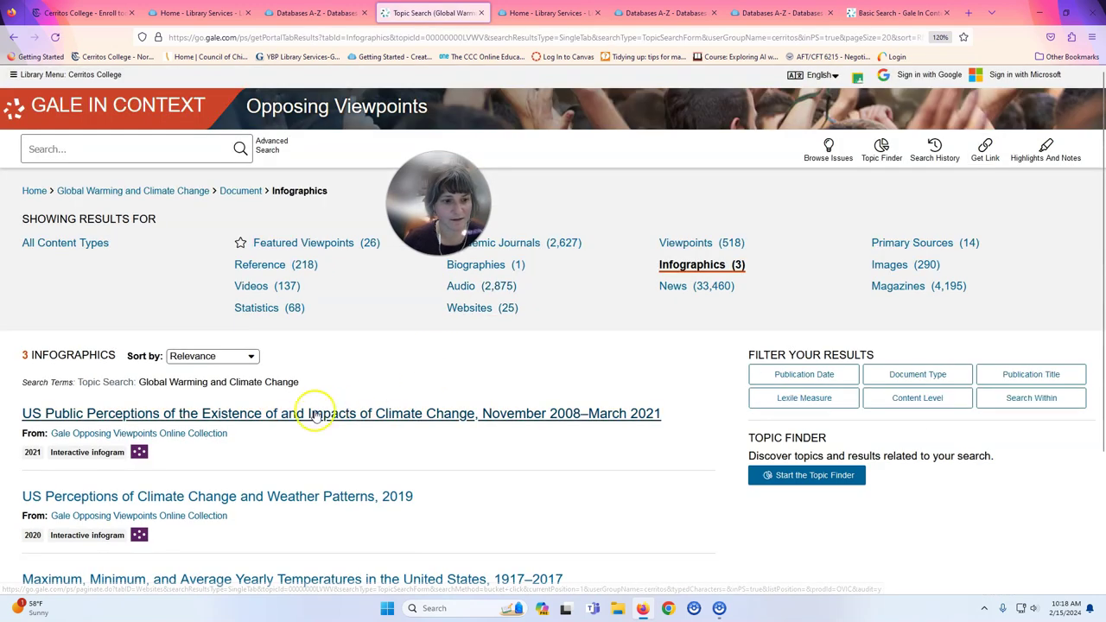
View the US public perceptions of climate change infographic, then return to the results list.
left_click(294, 418)
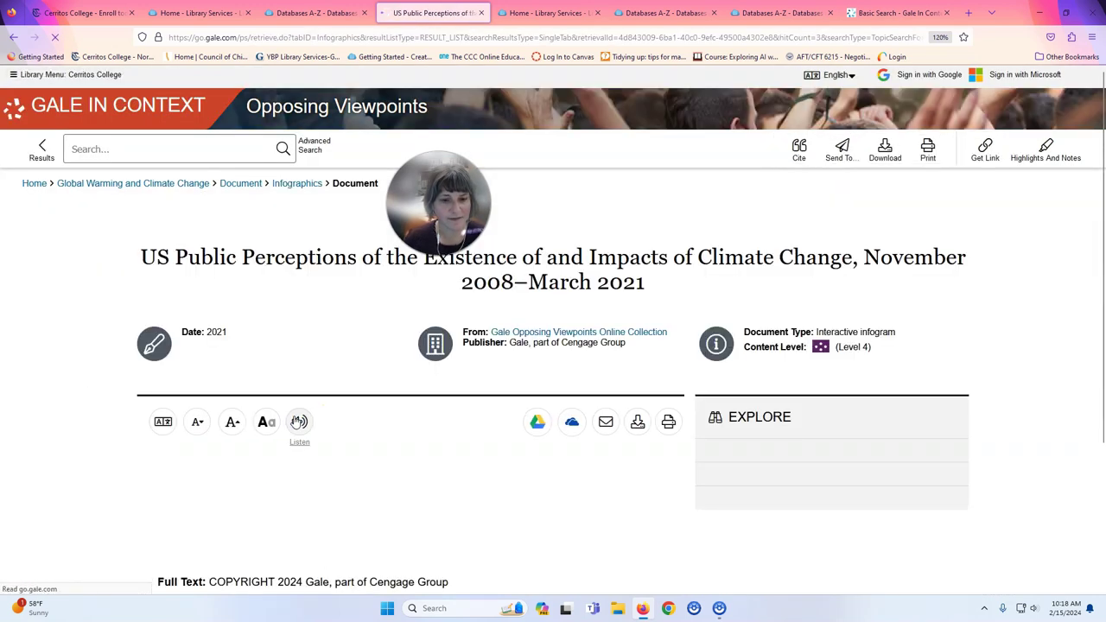
scroll(289, 407, "down", 3)
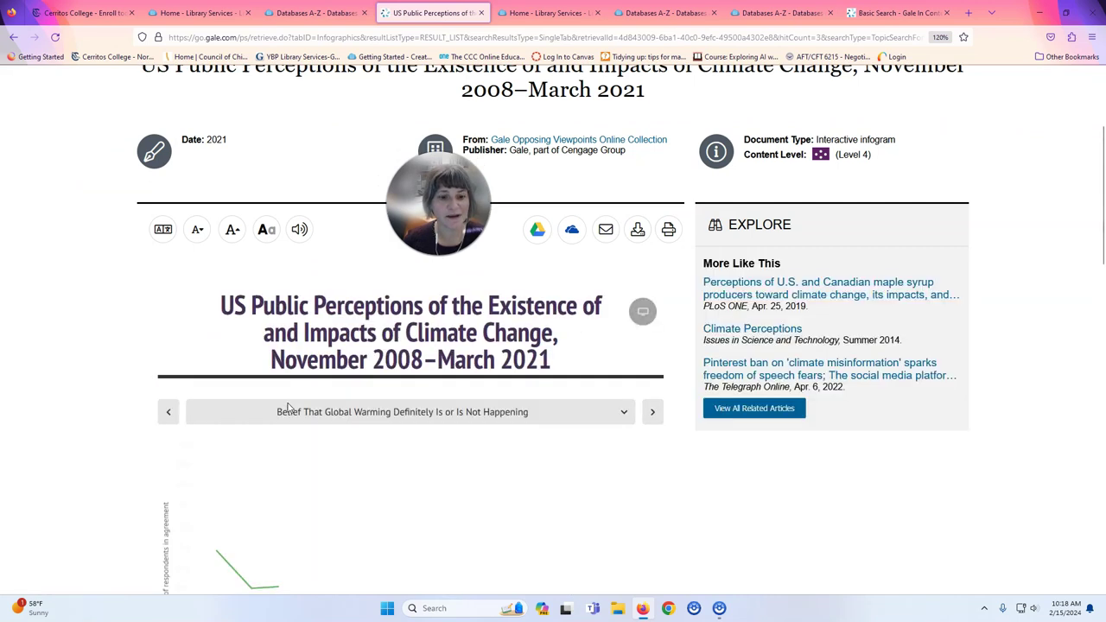
scroll(289, 406, "down", 3)
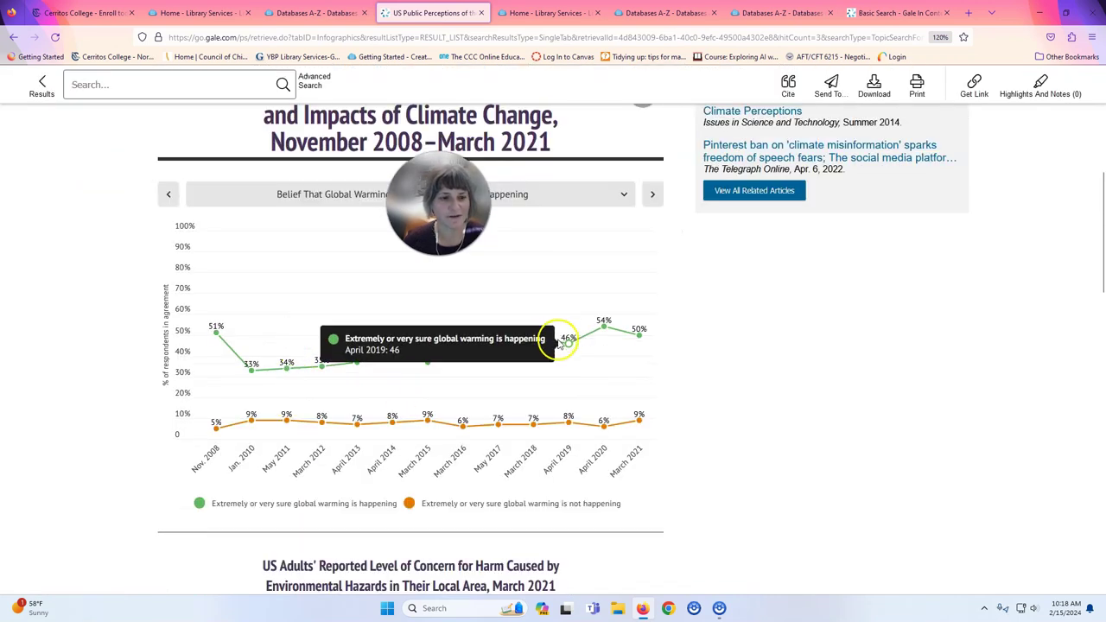
left_click(40, 83)
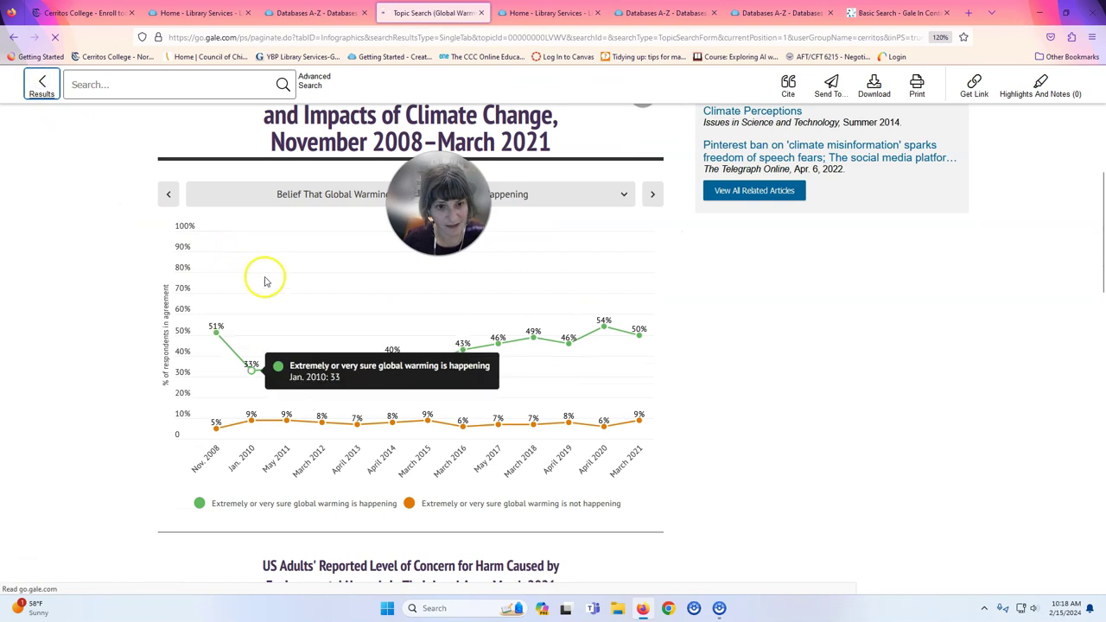
scroll(311, 348, "down", 2)
scroll(310, 352, "up", 2)
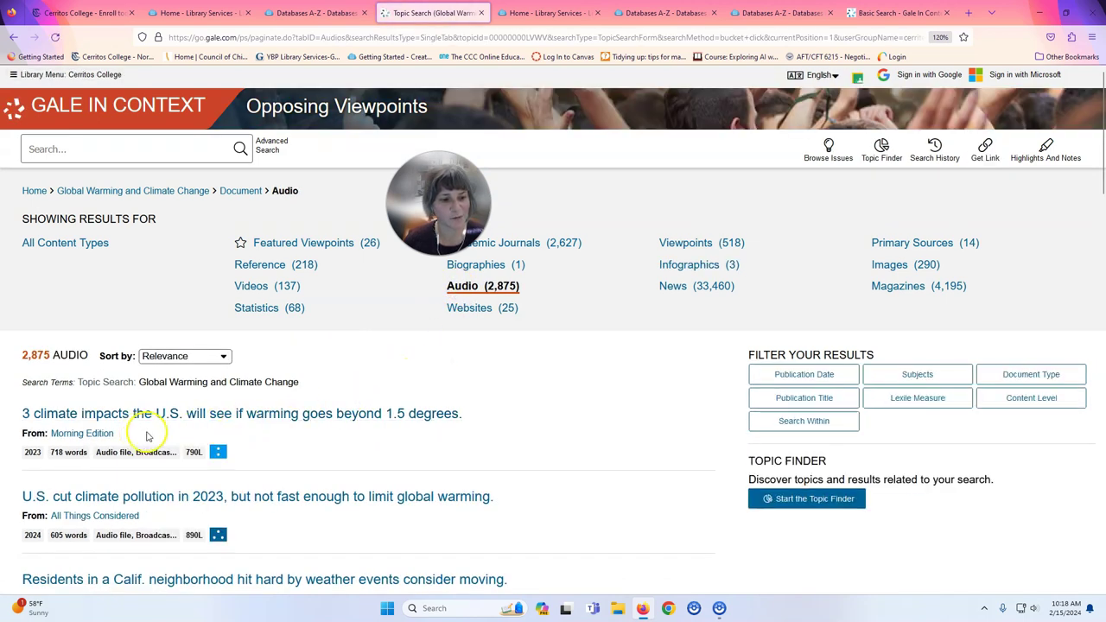
Filter the Global Warming and Climate Change results to the 4,195 Magazines articles.
scroll(331, 427, "down", 4)
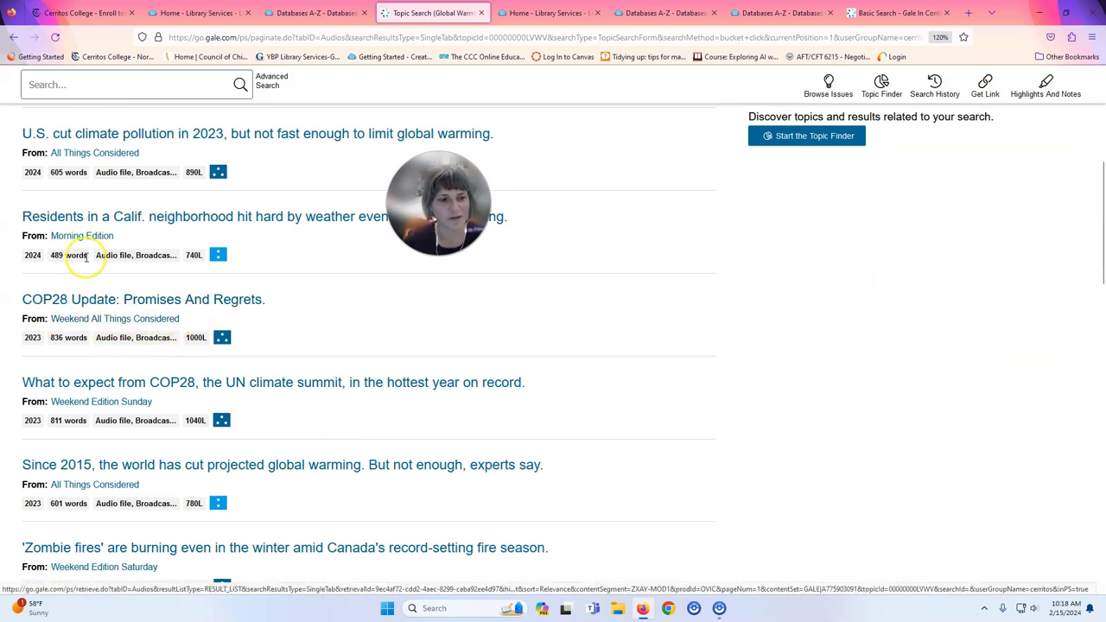
scroll(355, 370, "up", 4)
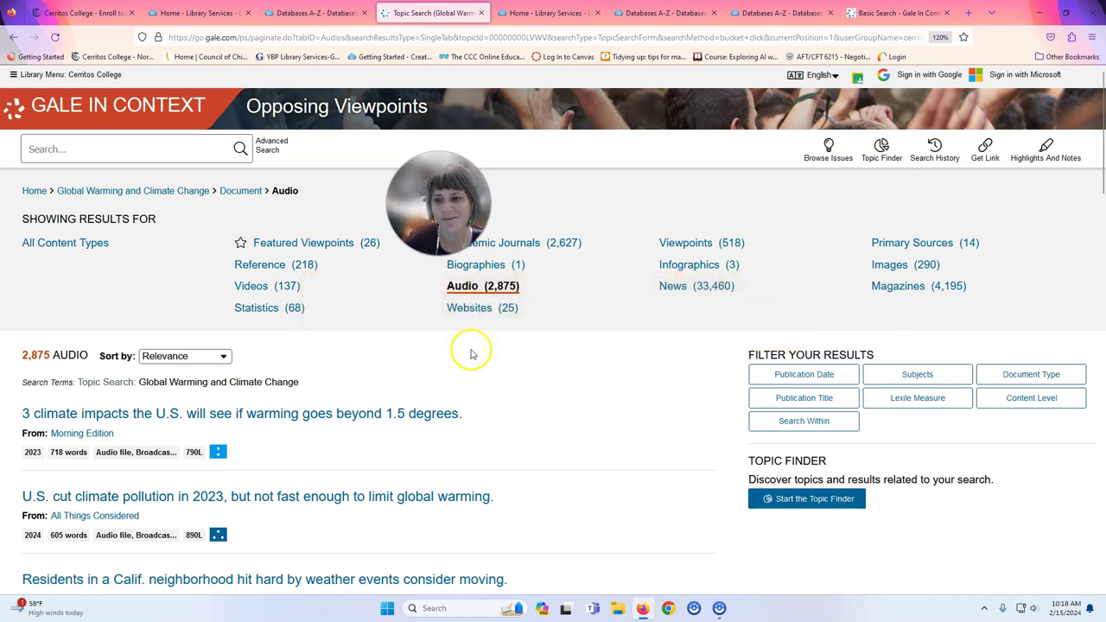
left_click(874, 287)
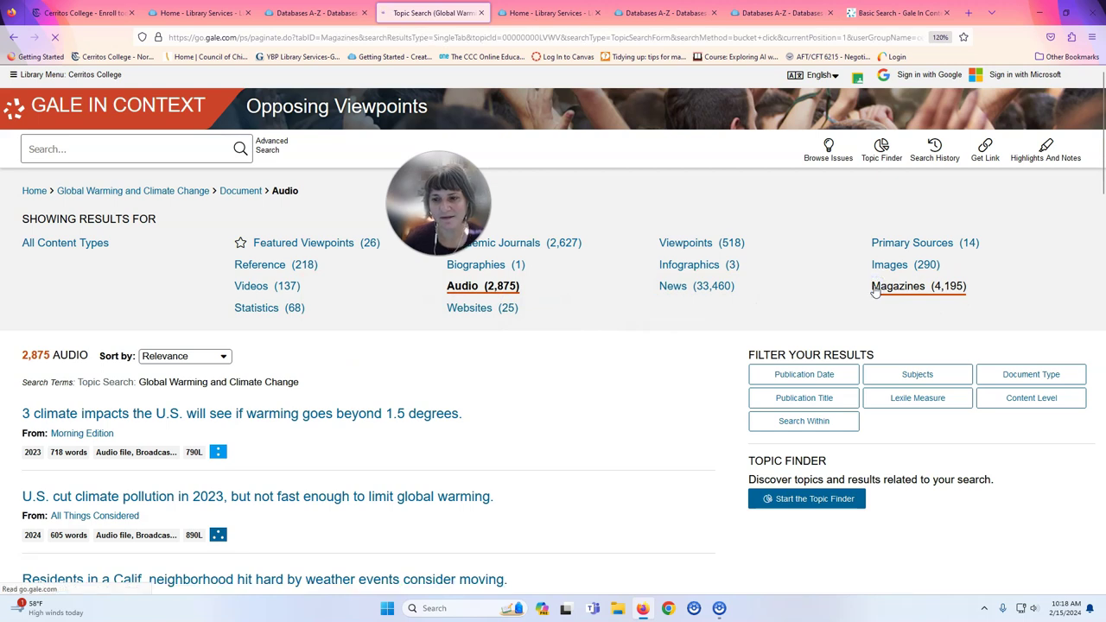
scroll(602, 423, "down", 1)
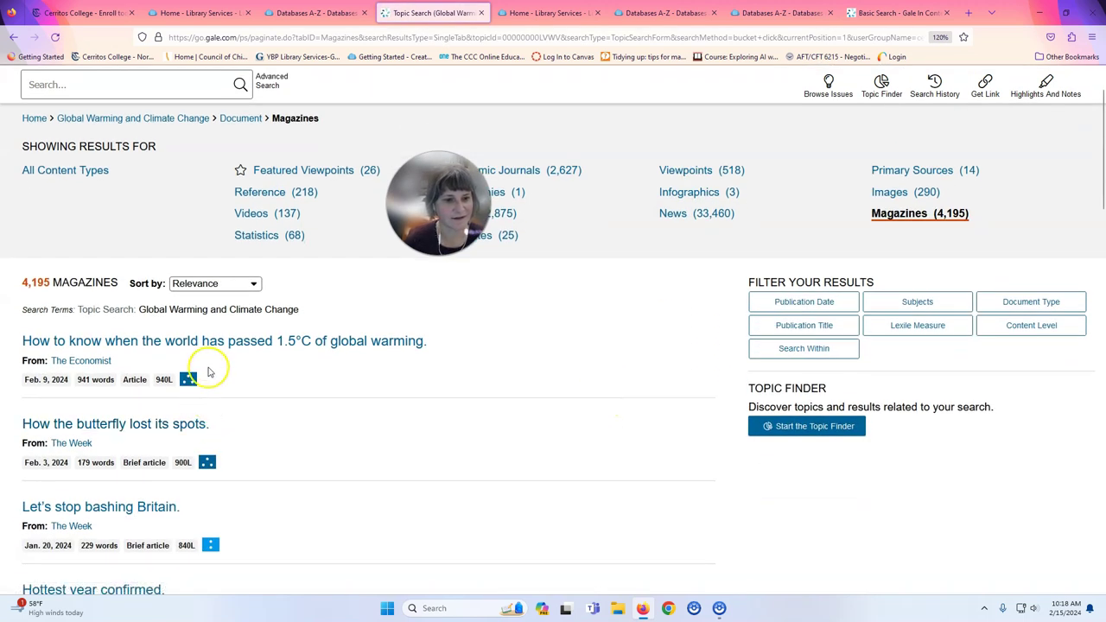
Read The Economist's article on passing 1.5°C of warming, then return to the Magazines results.
left_click(208, 343)
scroll(387, 426, "down", 5)
scroll(391, 429, "down", 4)
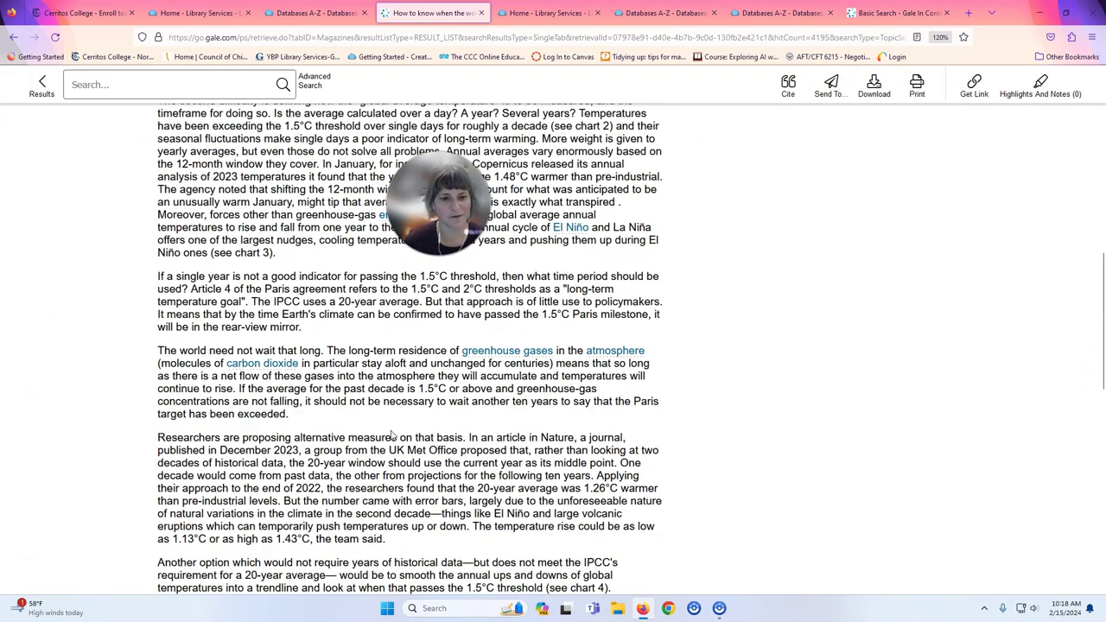
scroll(390, 430, "up", 8)
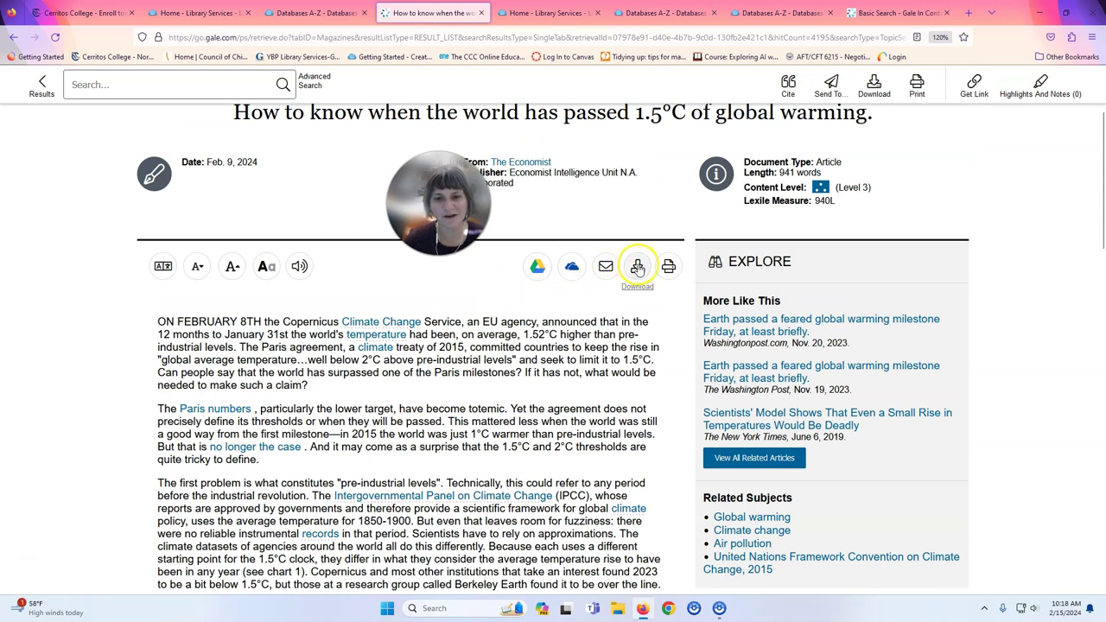
left_click(47, 90)
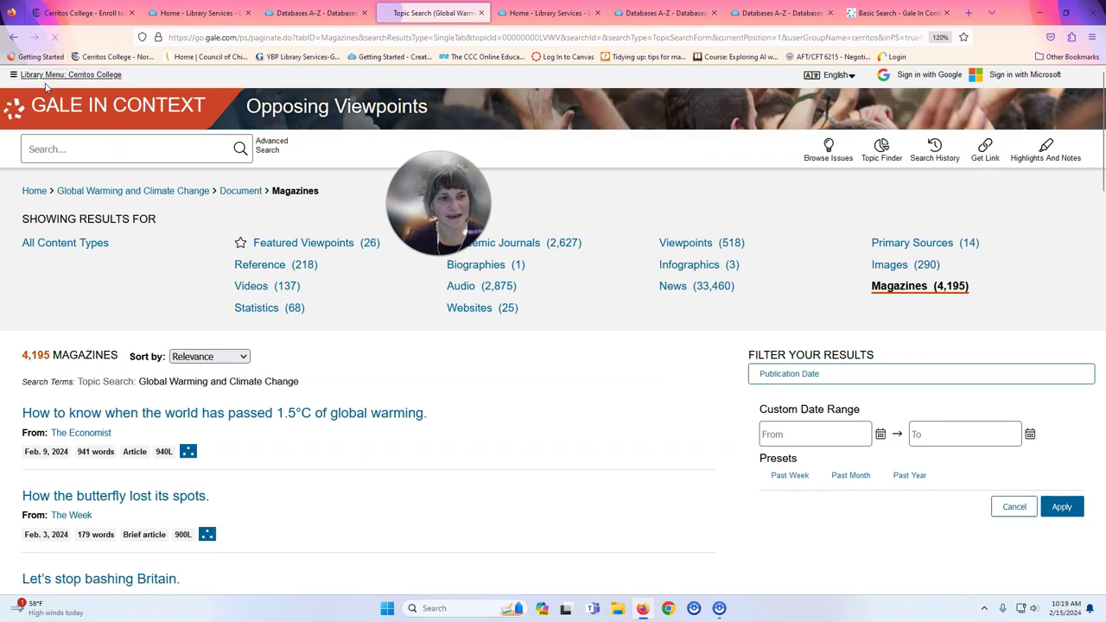
left_click(60, 148)
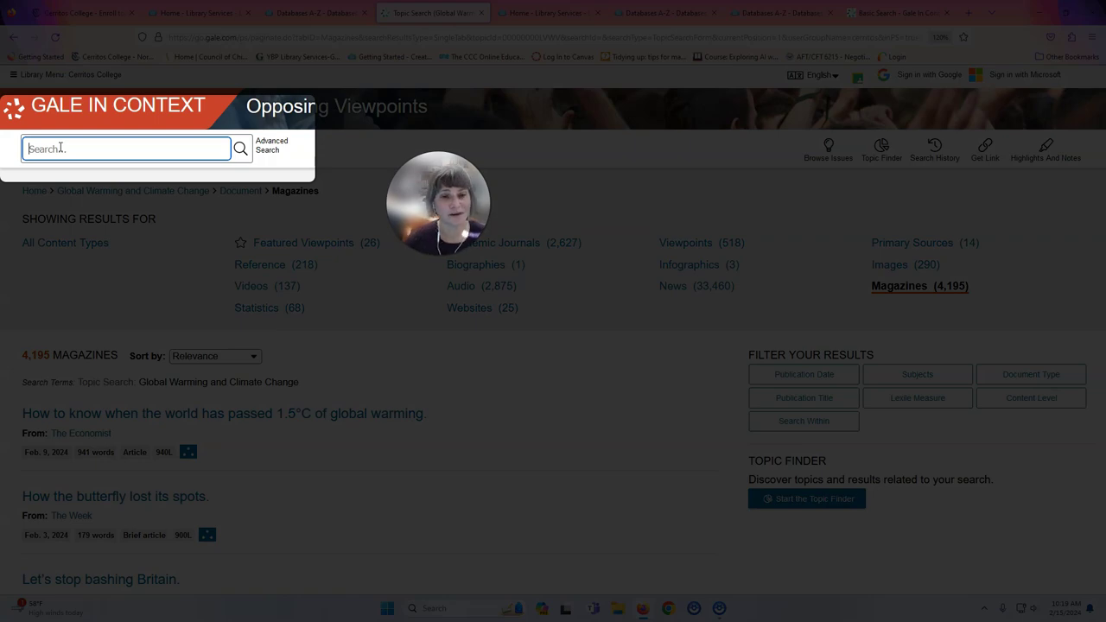
Run the Boolean search "global warming" AND hope across all content types.
type("\"")
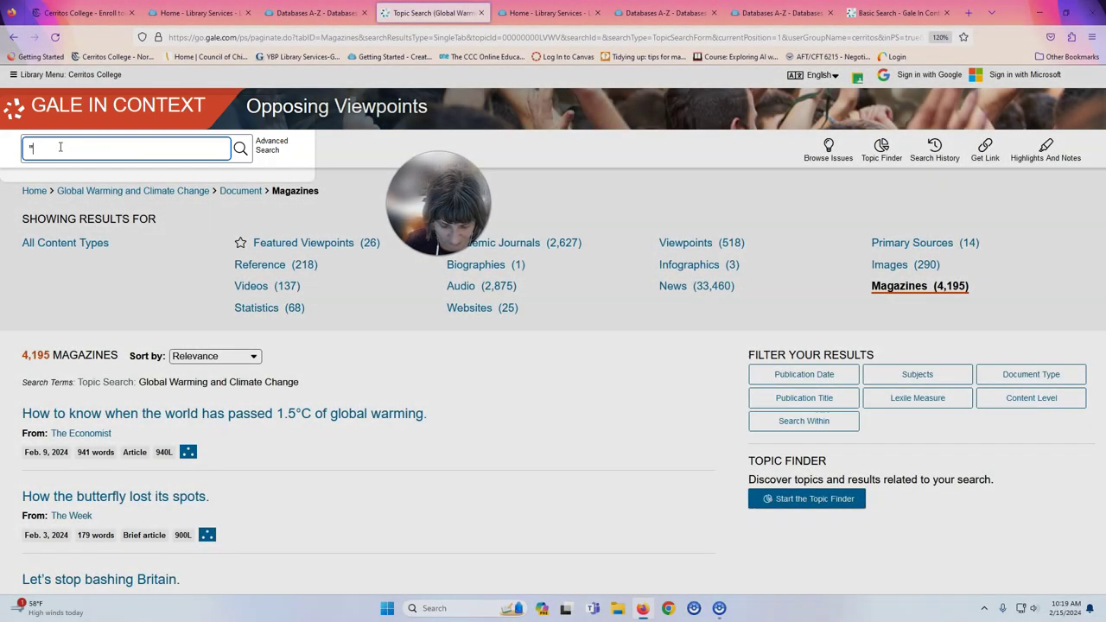
type("global war")
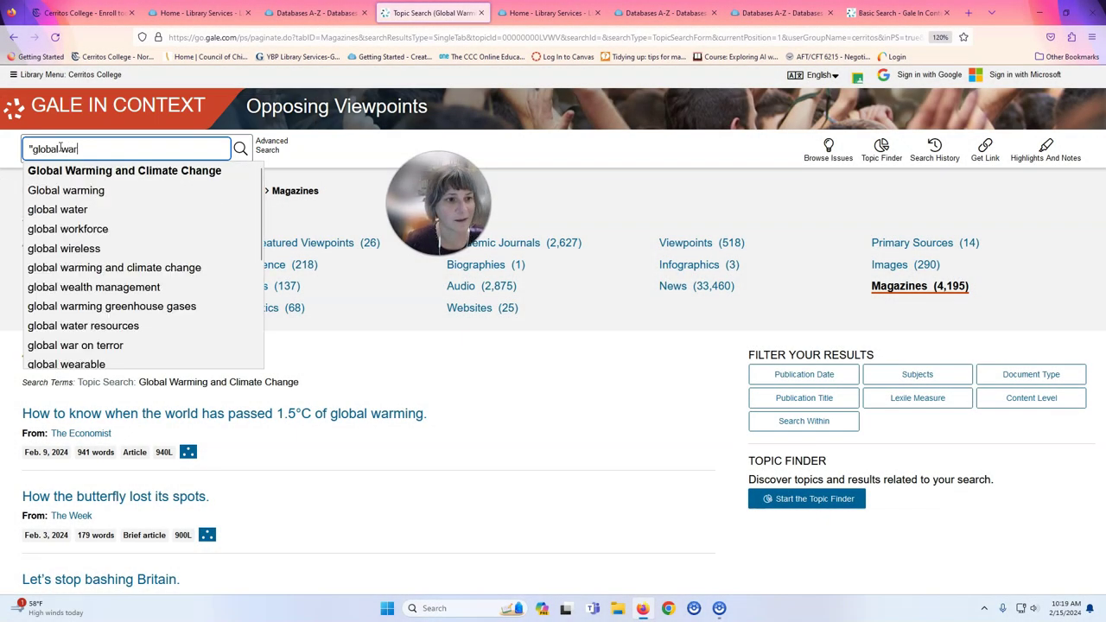
type("ming\" AND")
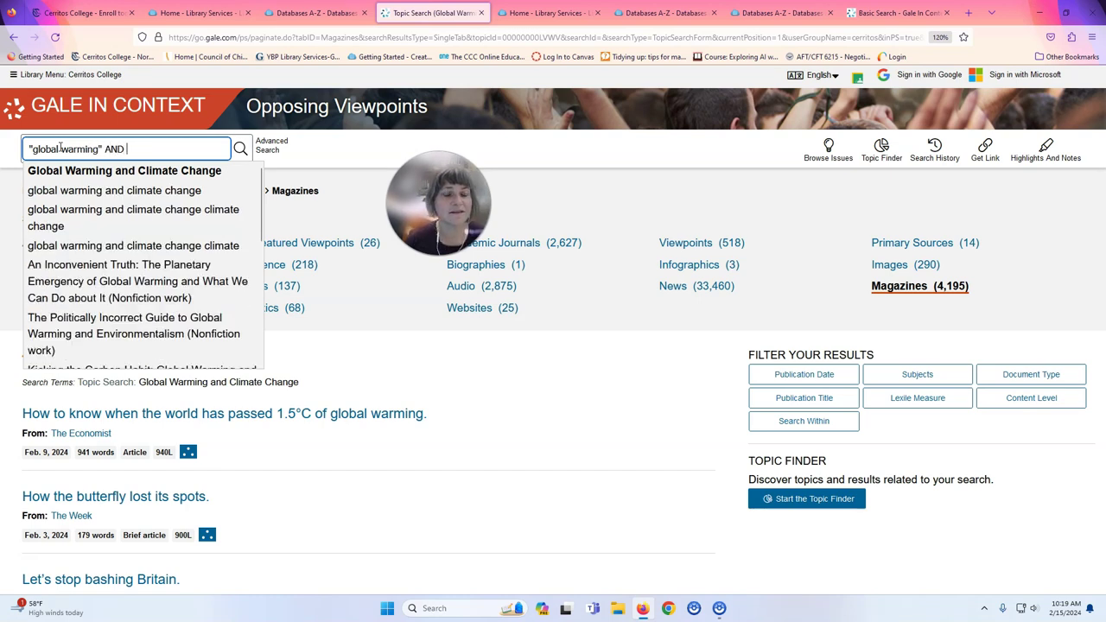
type(" hope")
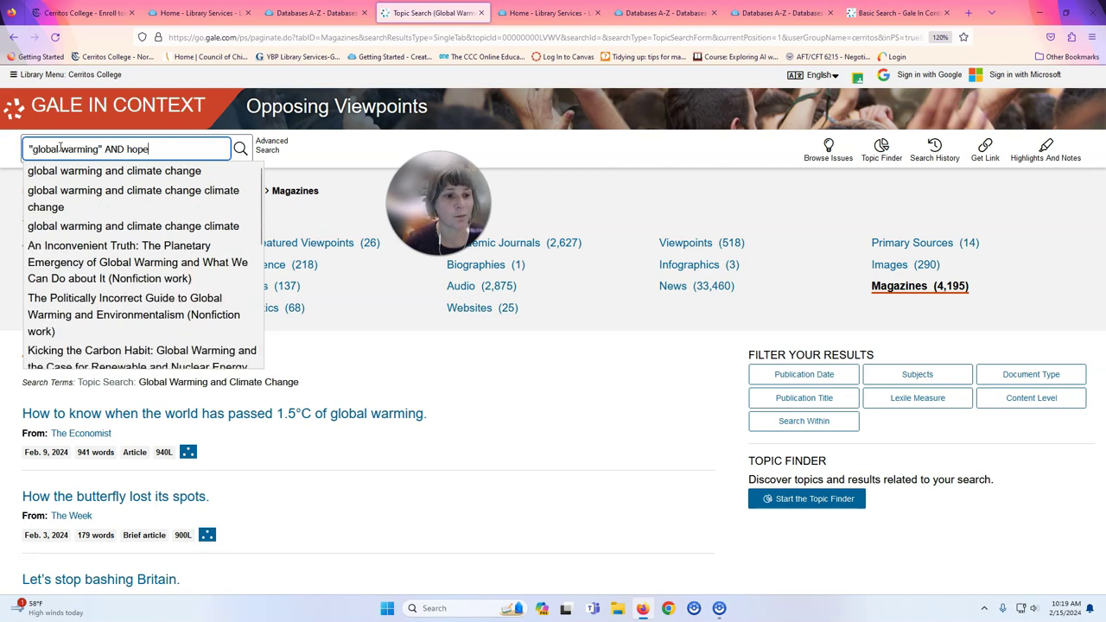
key("Return")
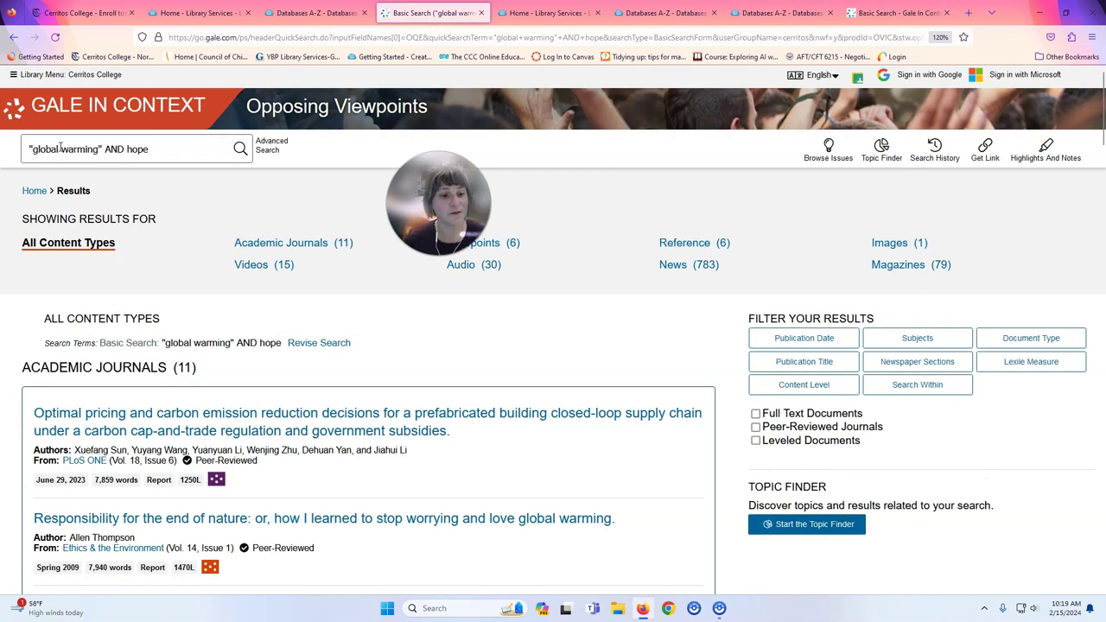
scroll(69, 298, "down", 5)
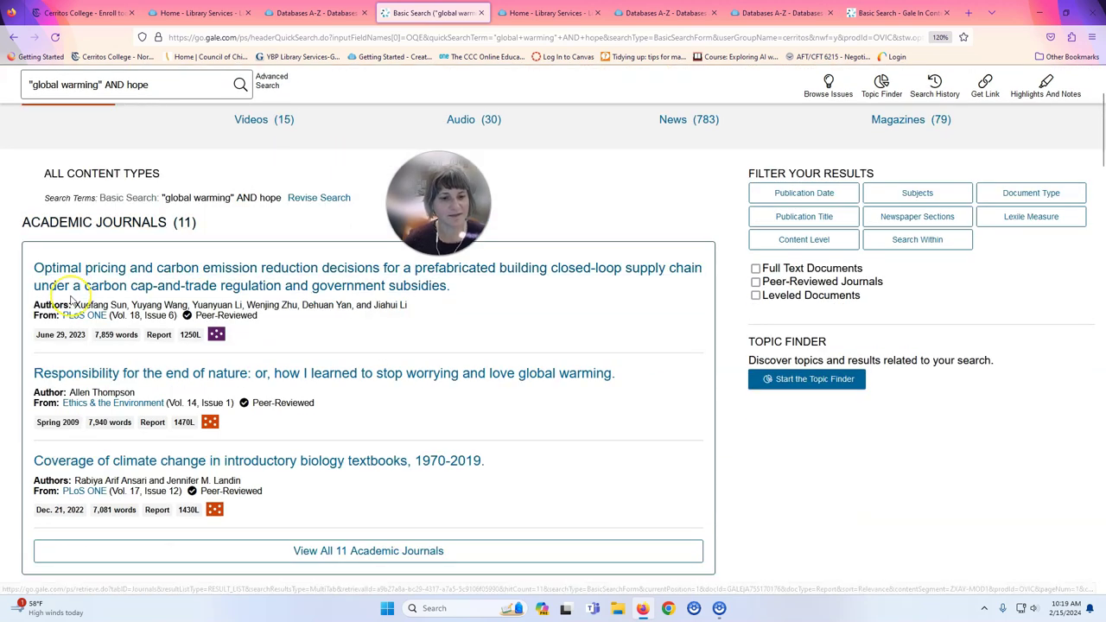
scroll(72, 300, "down", 3)
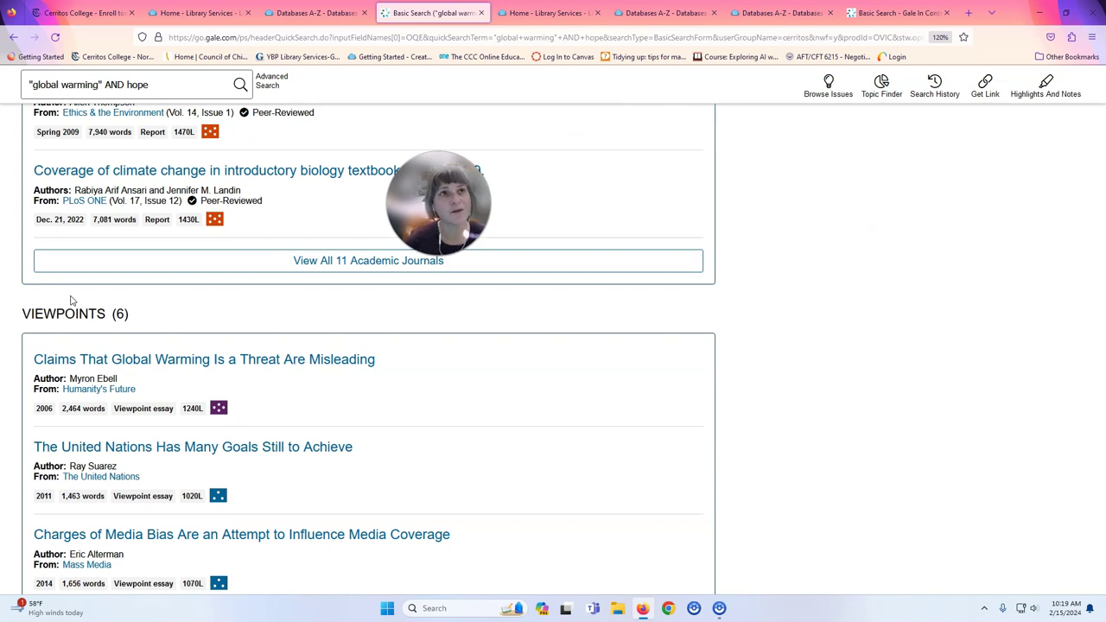
scroll(72, 300, "down", 10)
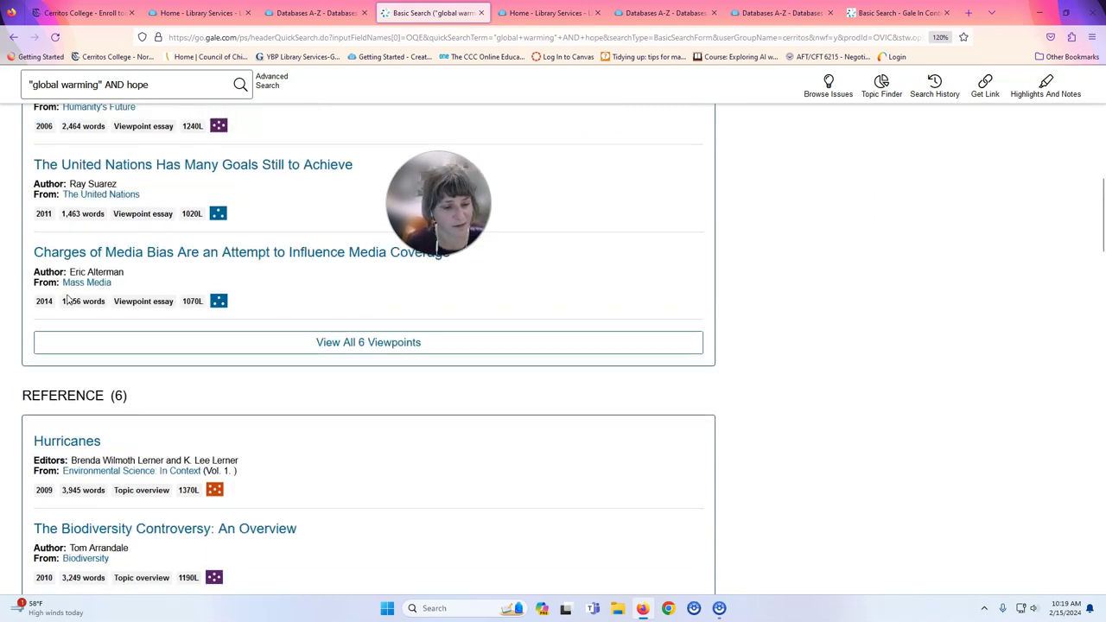
scroll(69, 299, "down", 4)
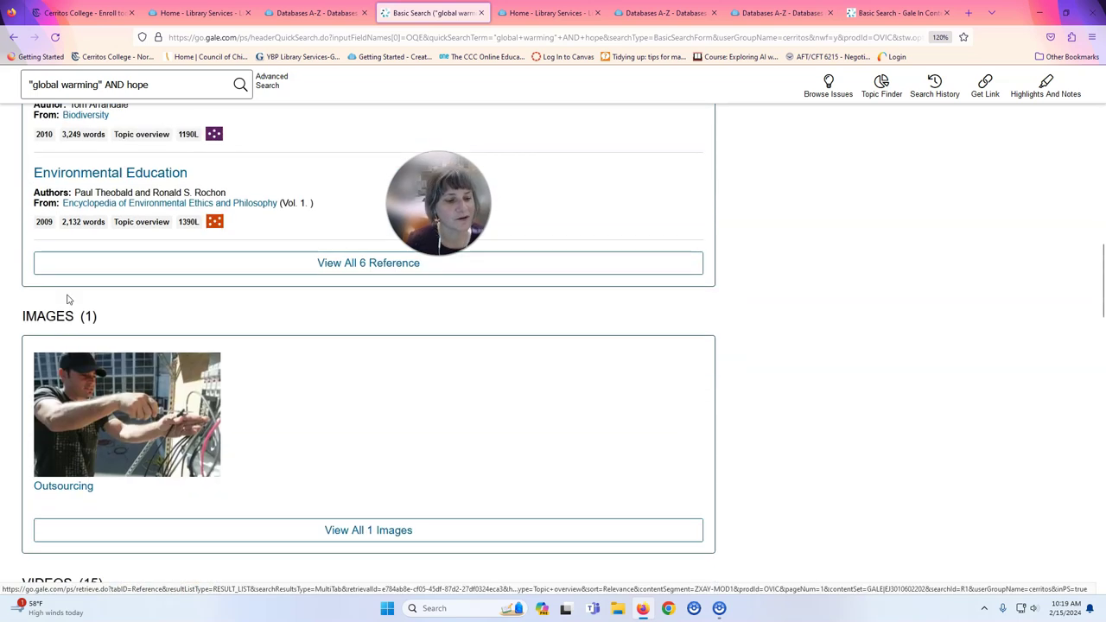
scroll(69, 300, "up", 20)
scroll(68, 300, "up", 3)
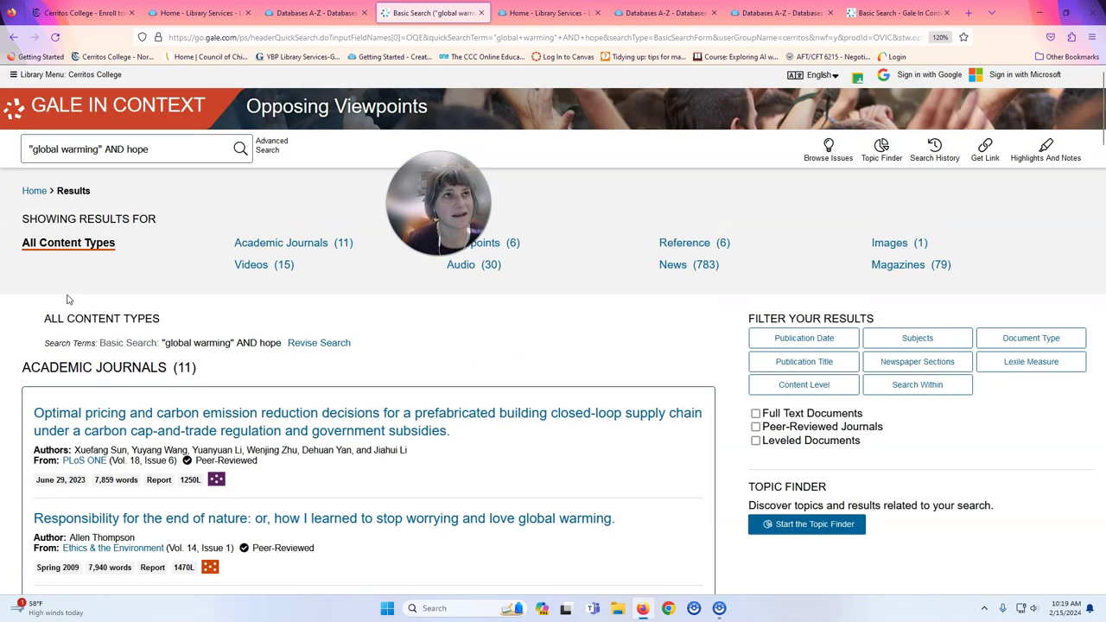
Wrap hope in parentheses with OR mitigation OR adaptation and search, returning 153 journals and 933 news items.
left_click(127, 149)
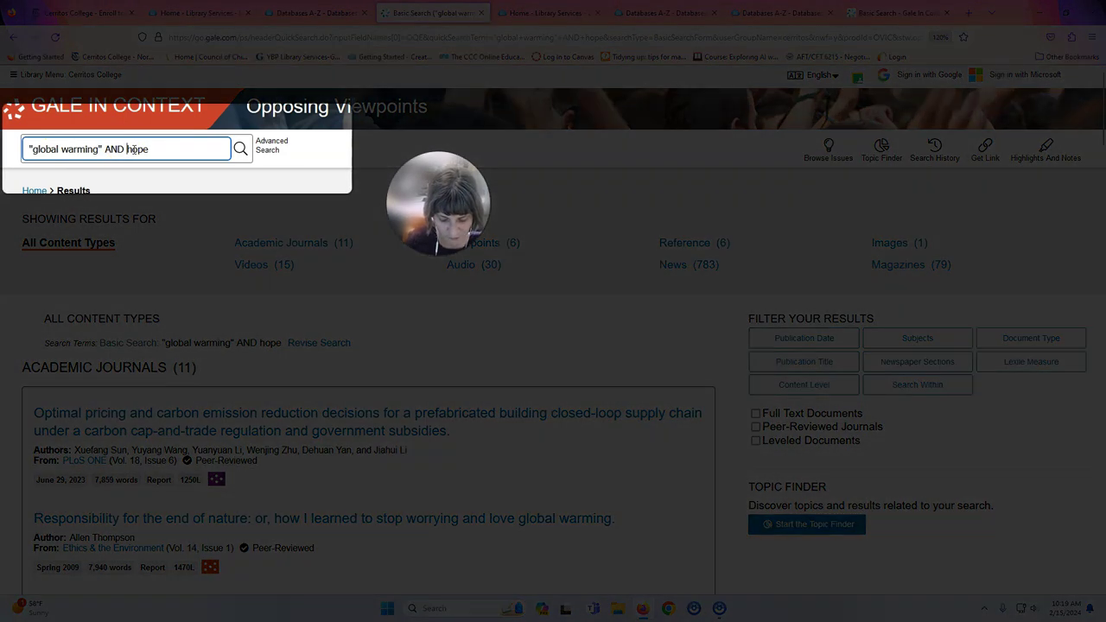
type("(")
left_click(153, 149)
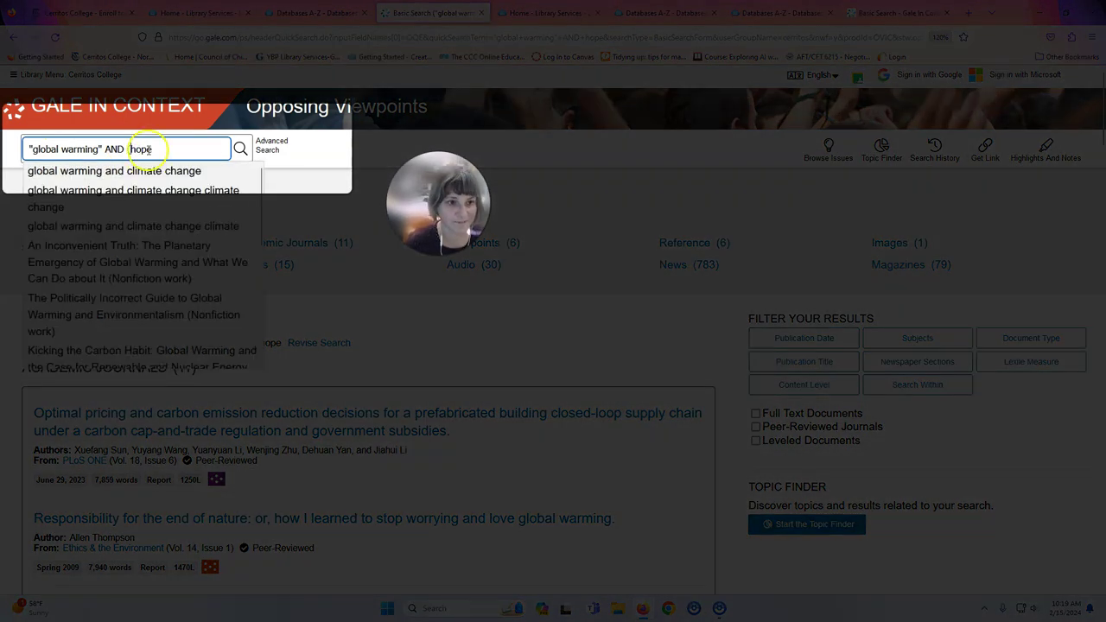
type("OR m")
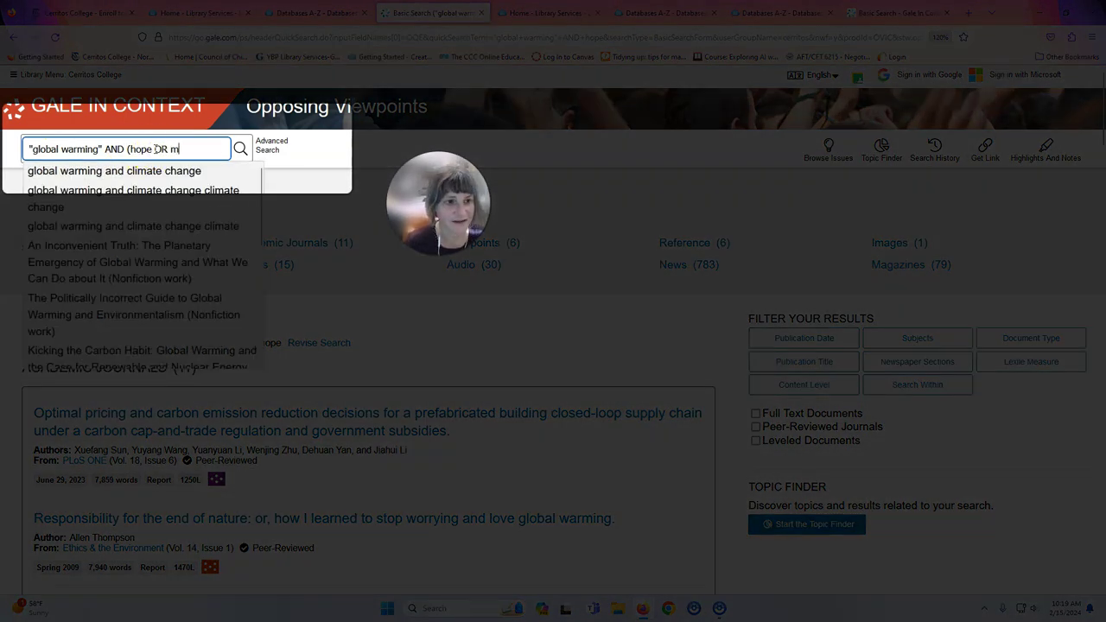
type("itigation OR")
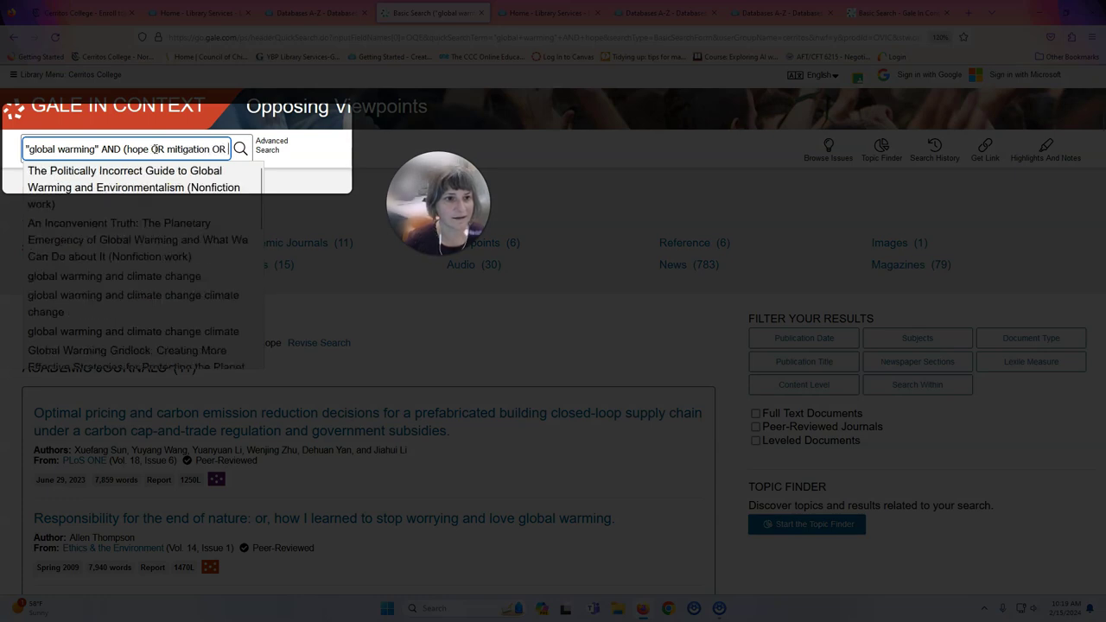
type(" adapt")
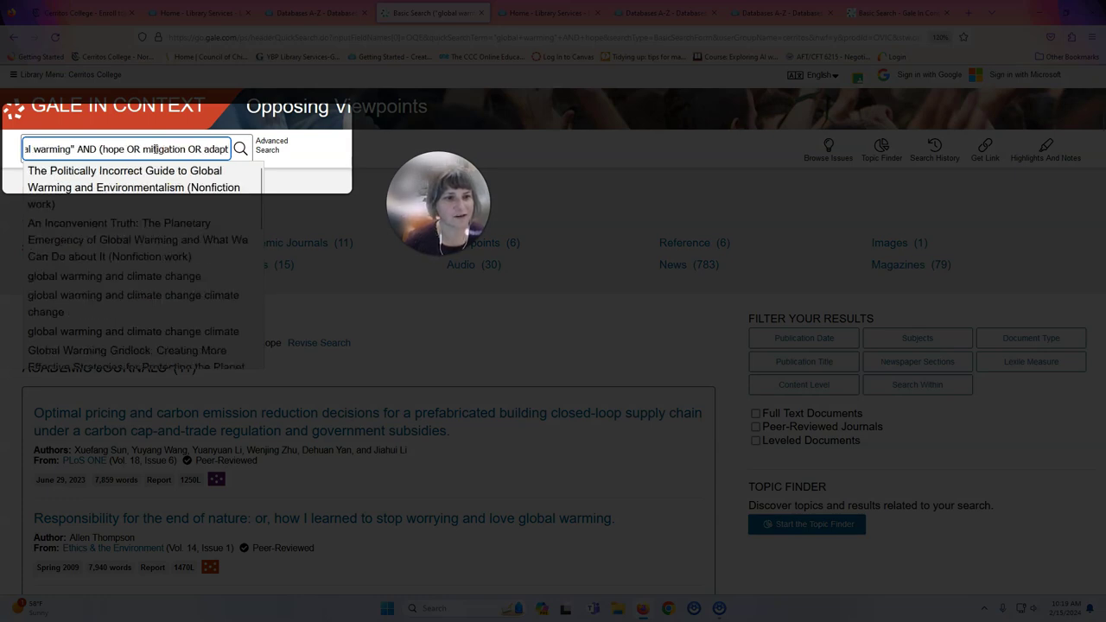
type("ation")
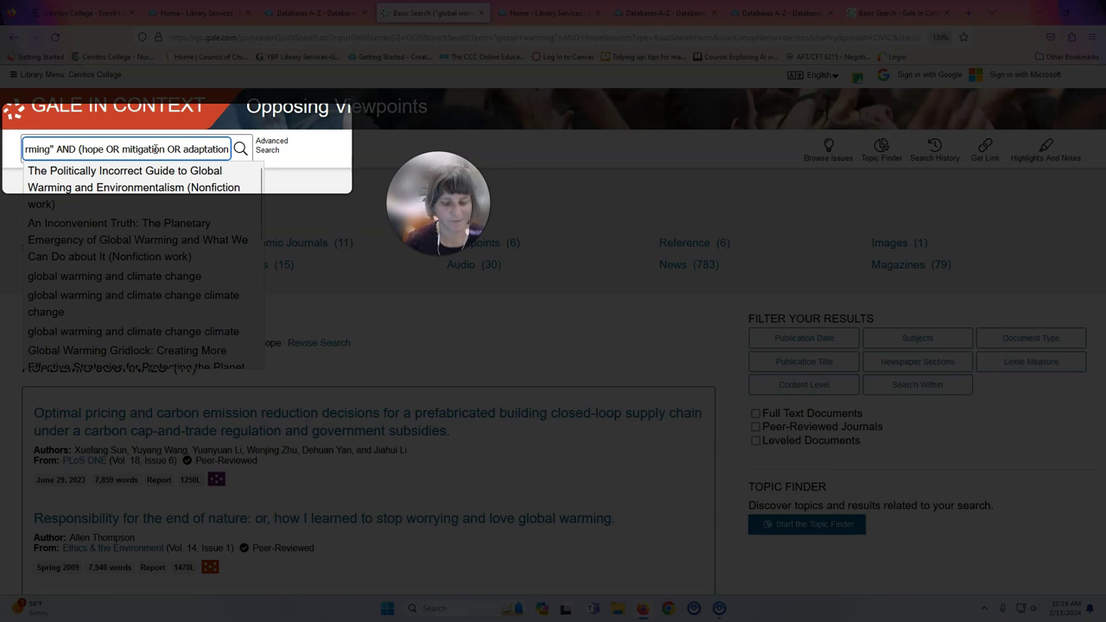
type(")")
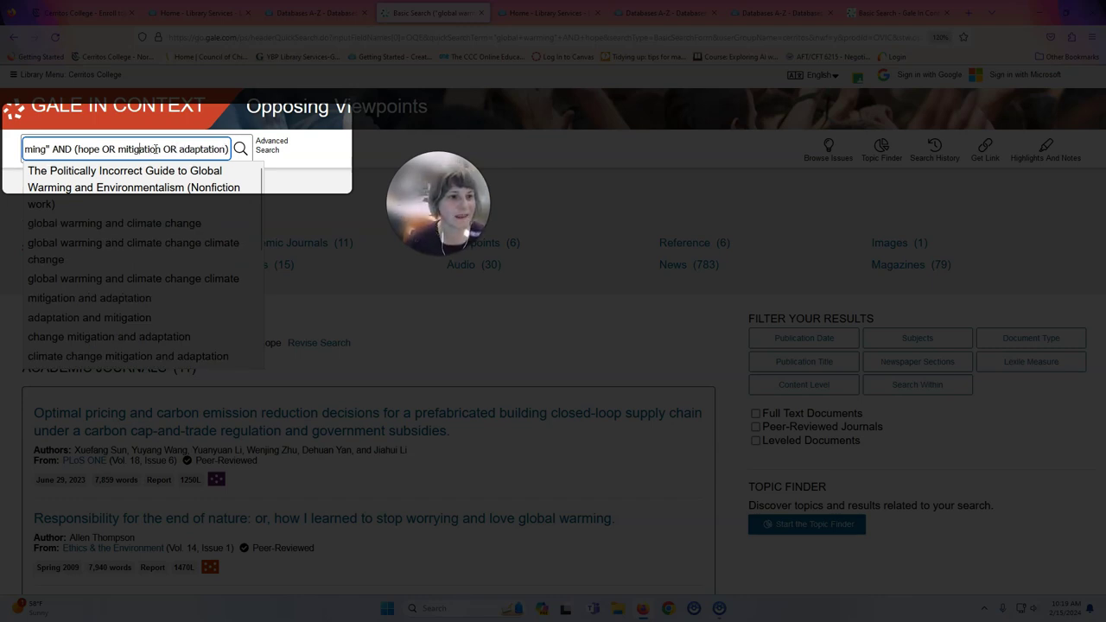
key("Left")
key("Left")
key("Left")
key("Left")
key("Left")
key("Left")
key("Left")
key("Left")
key("Left")
key("Left")
key("Left")
key("Left")
key("Left")
key("Left")
key("Left")
key("Left")
key("Left")
key("Left")
key("Left")
key("Left")
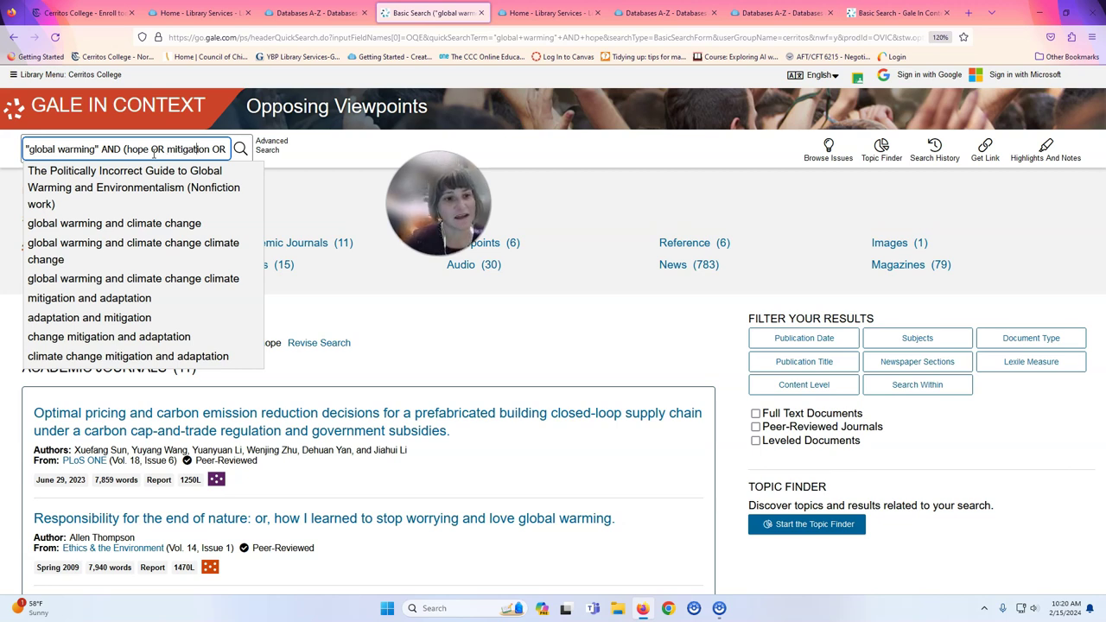
type("adaptation)")
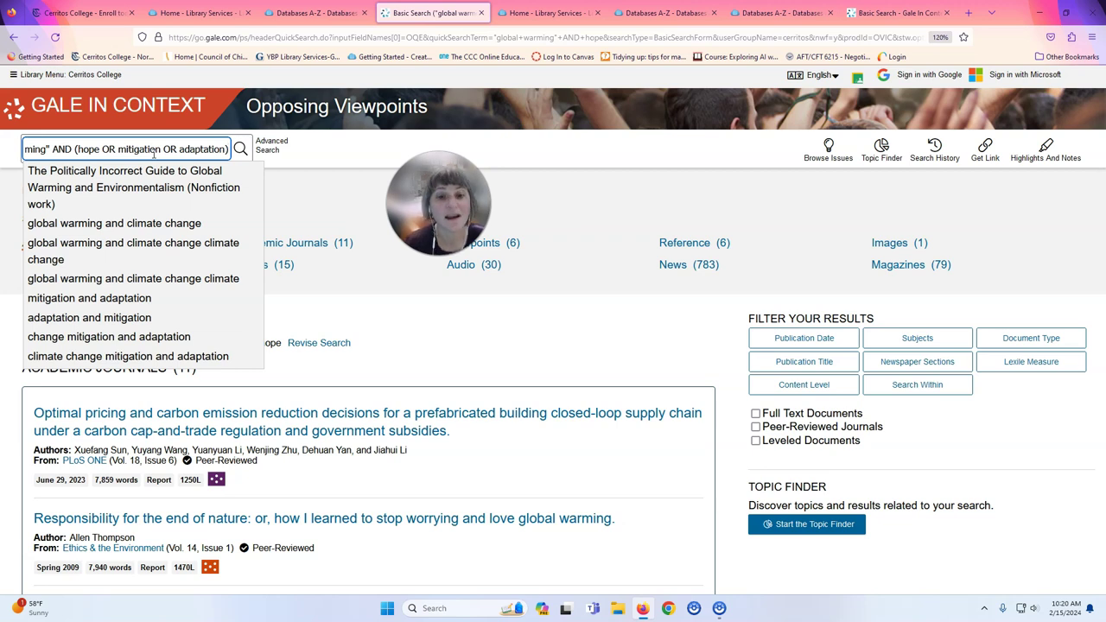
key("Return")
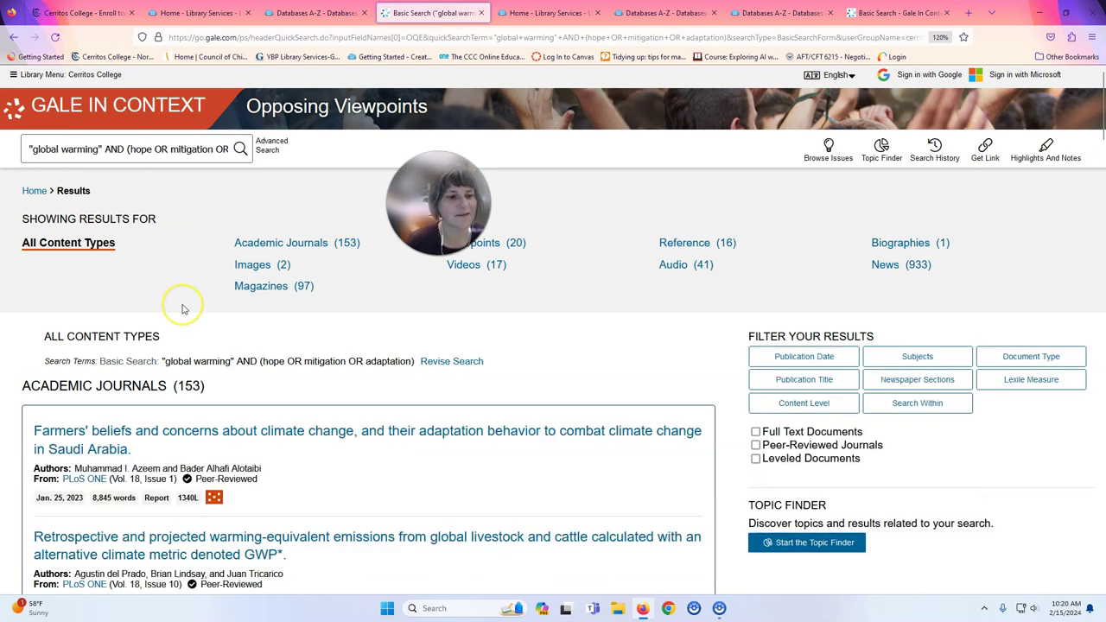
scroll(179, 306, "down", 3)
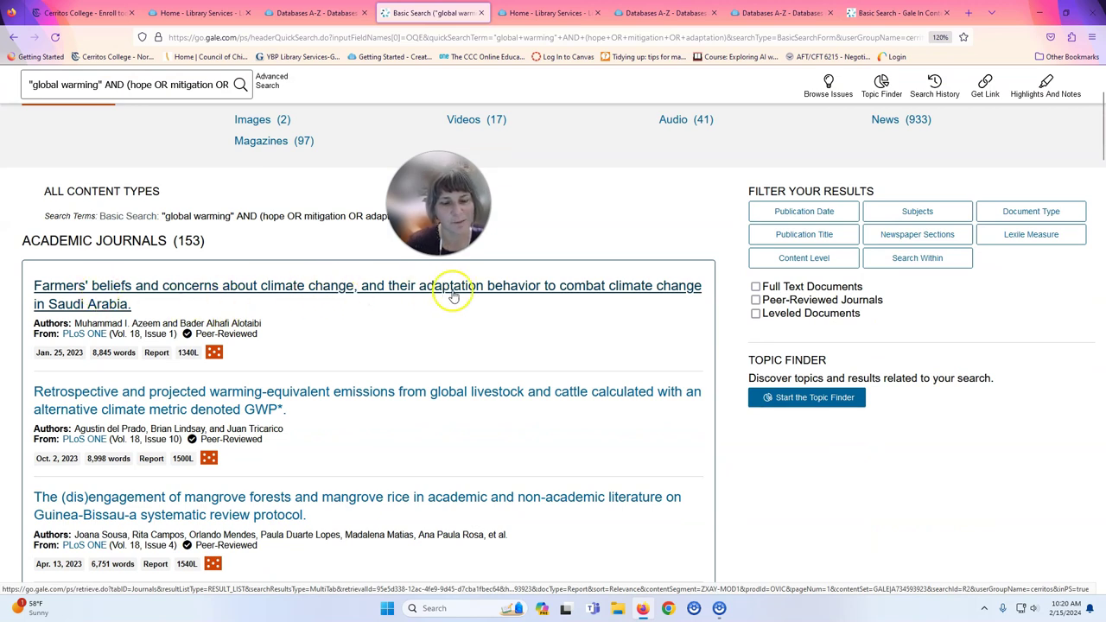
scroll(453, 295, "down", 9)
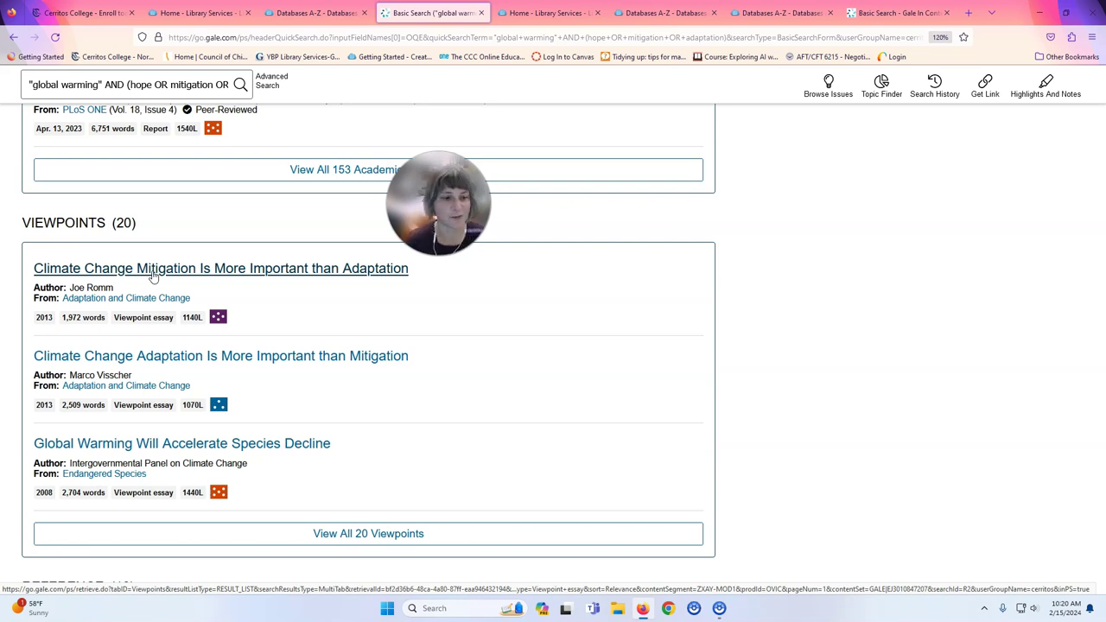
scroll(152, 275, "down", 3)
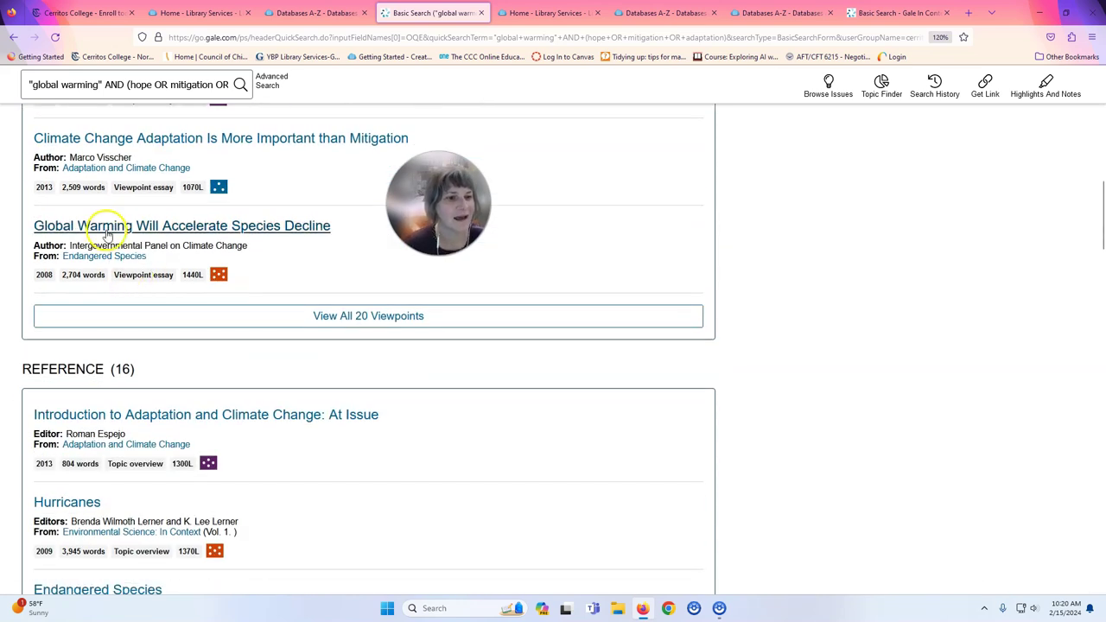
scroll(178, 354, "down", 3)
scroll(178, 359, "up", 15)
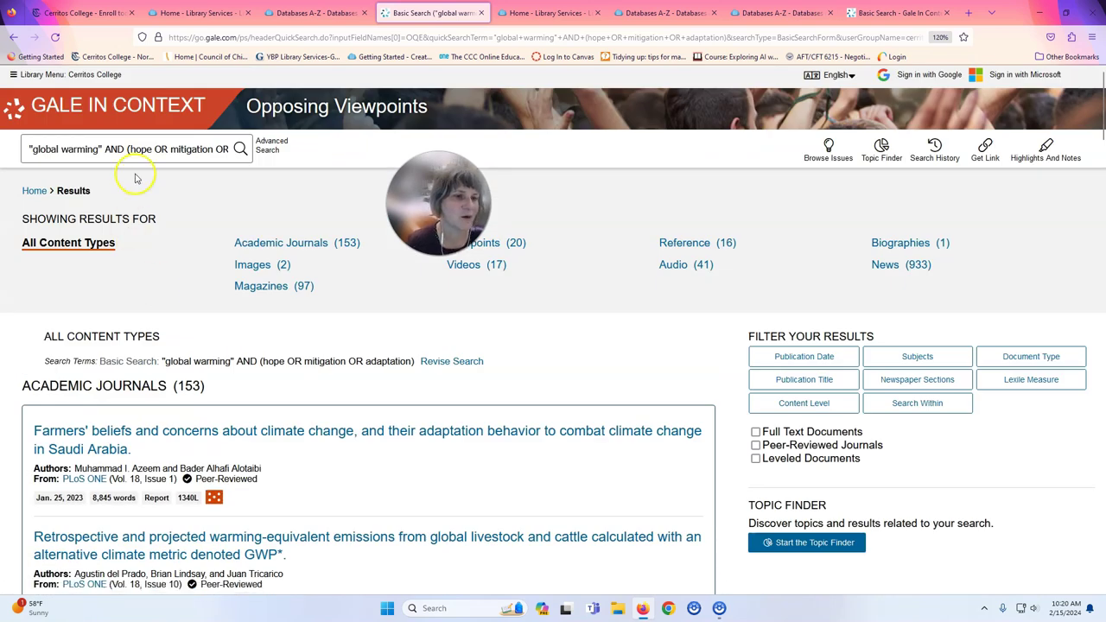
Swap the parenthetical terms for energy, correcting the 'enaergy' typo, and rerun the search.
left_click_drag(127, 149, 232, 155)
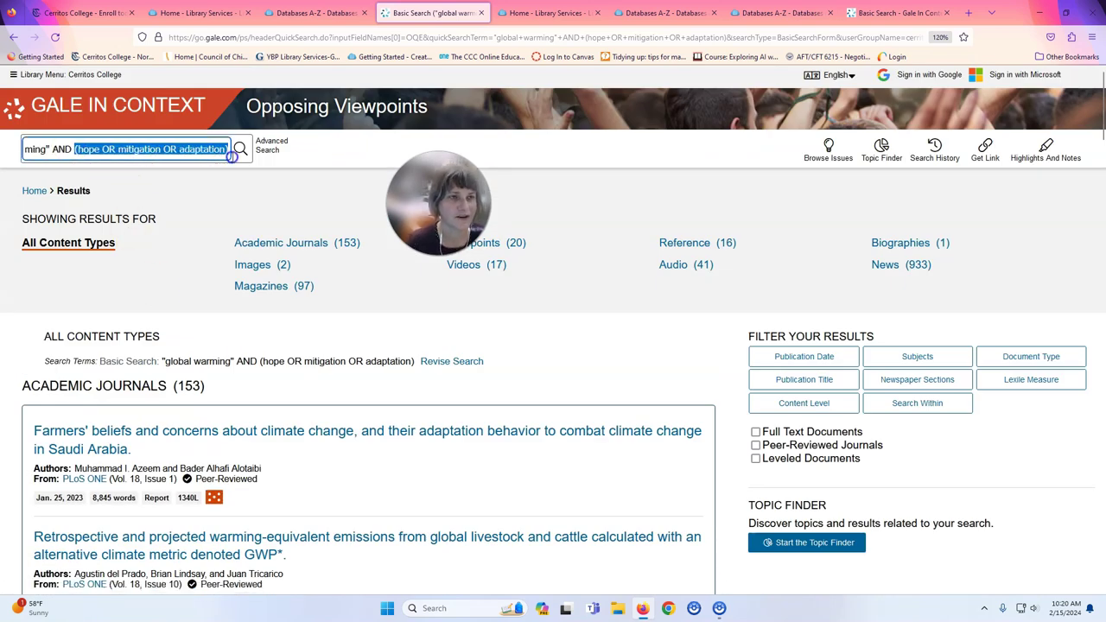
key("BackSpace")
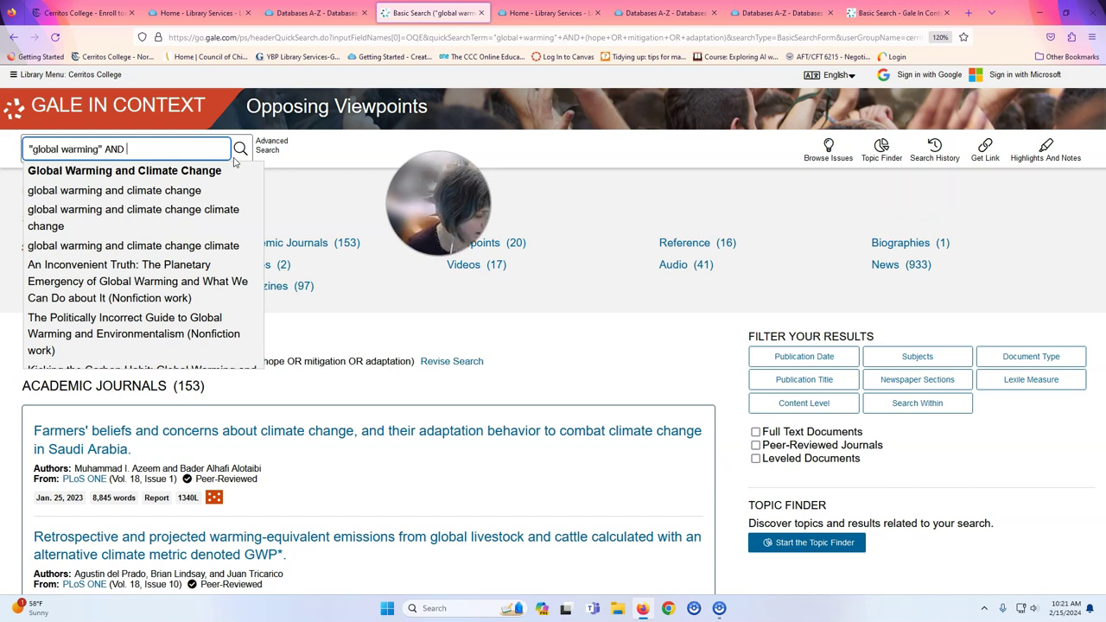
type("en")
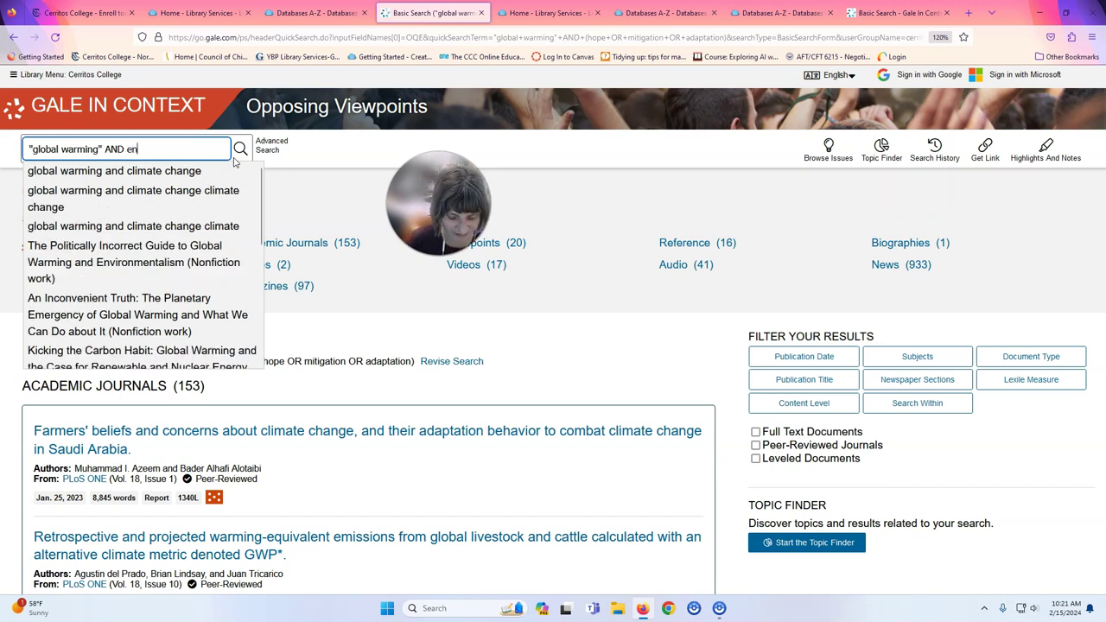
type("aergy")
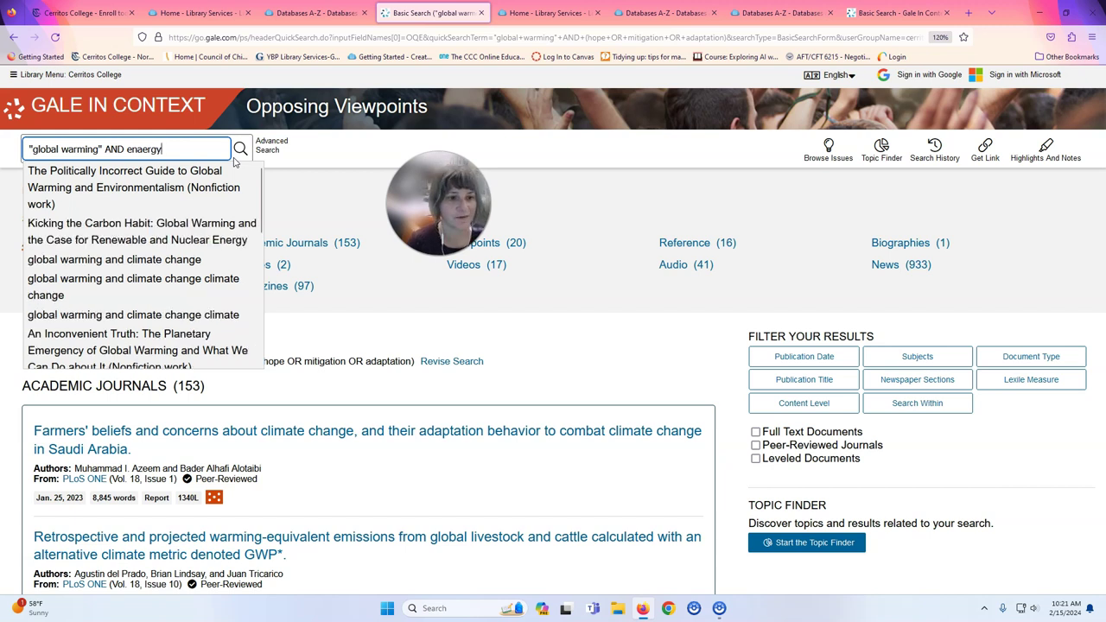
key("Return")
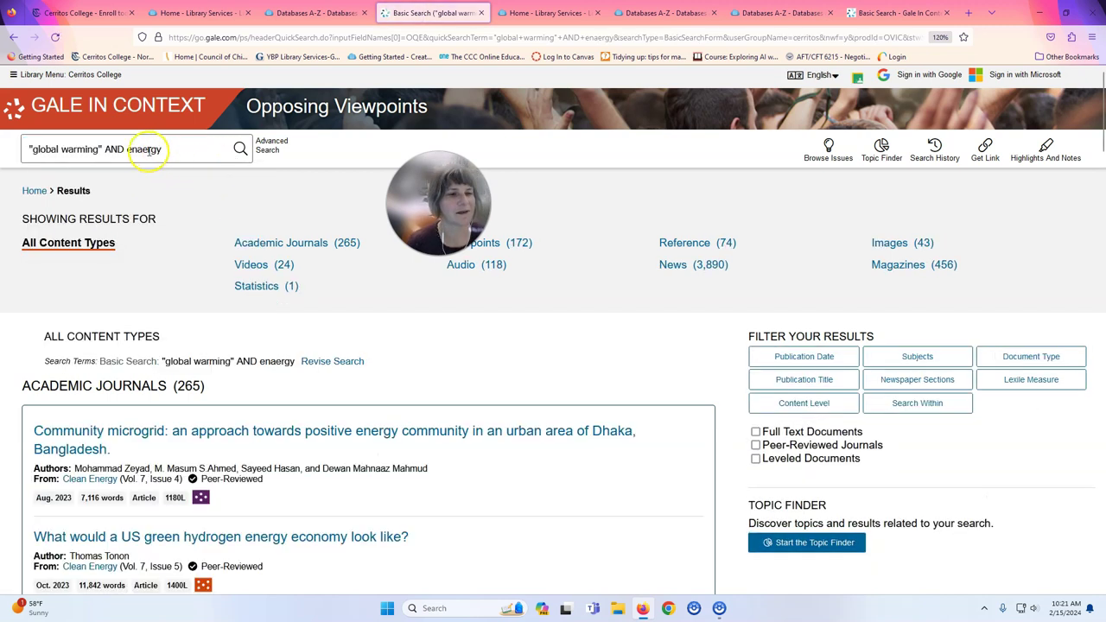
key("BackSpace")
key("Return")
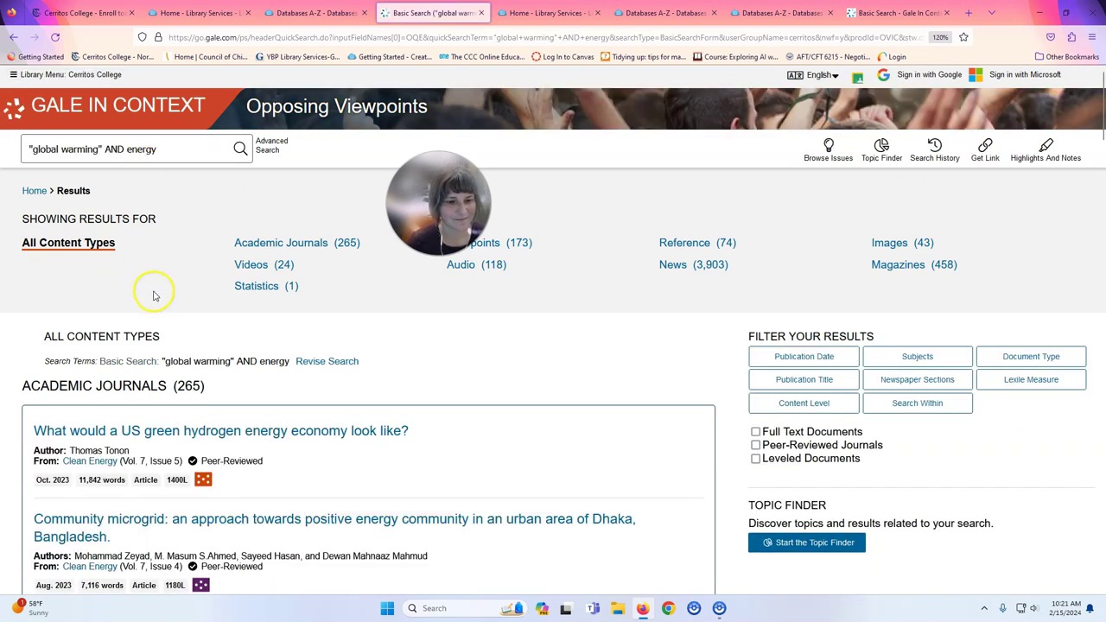
scroll(153, 291, "down", 3)
scroll(154, 296, "down", 3)
scroll(154, 296, "down", 3)
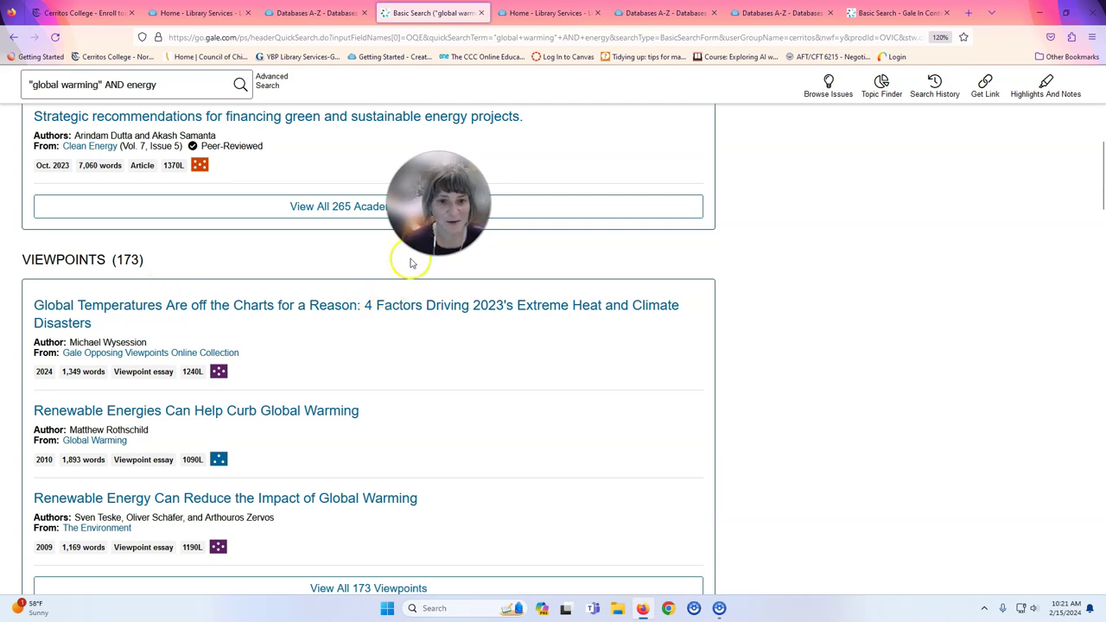
left_click_drag(508, 158, 687, 145)
left_click_drag(618, 188, 773, 177)
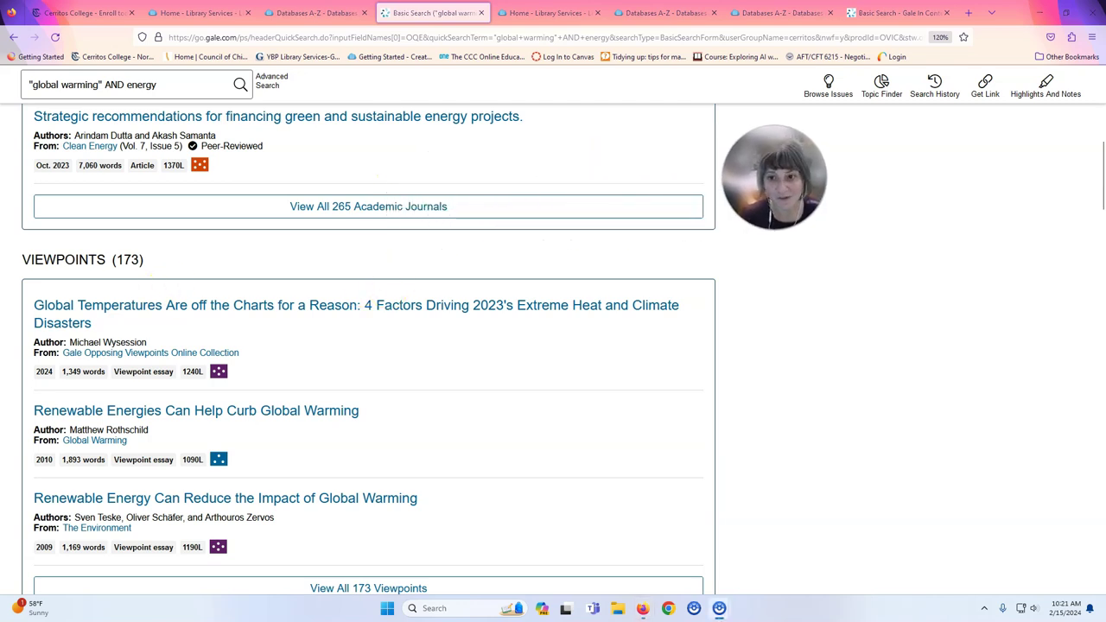
Return to the Databases A-Z tab and open the Chat with a Librarian form.
left_click(313, 13)
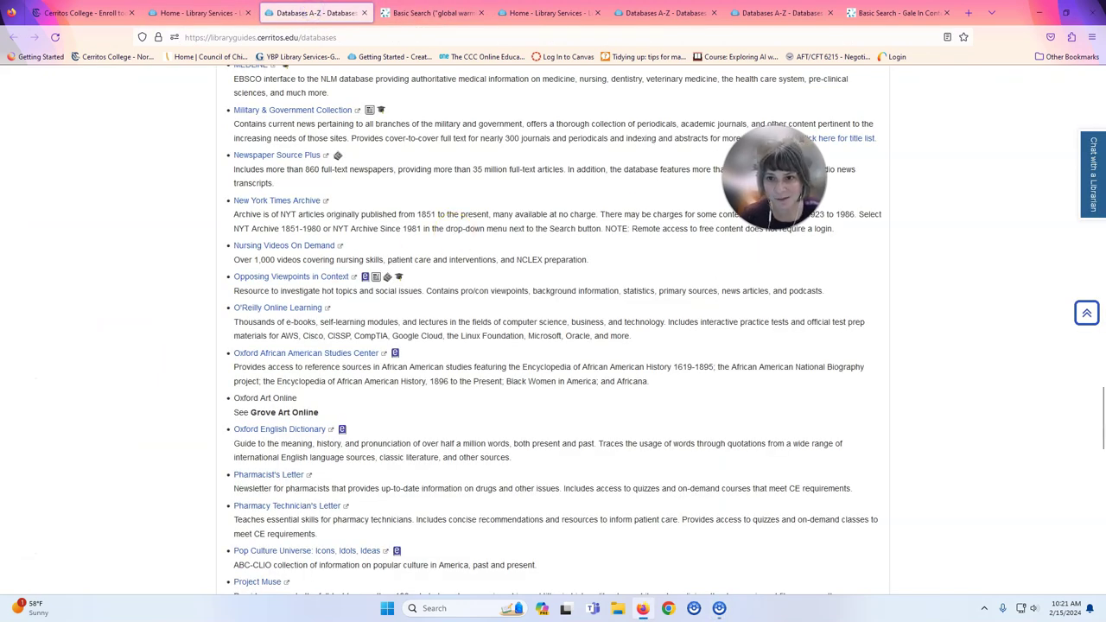
left_click(1094, 195)
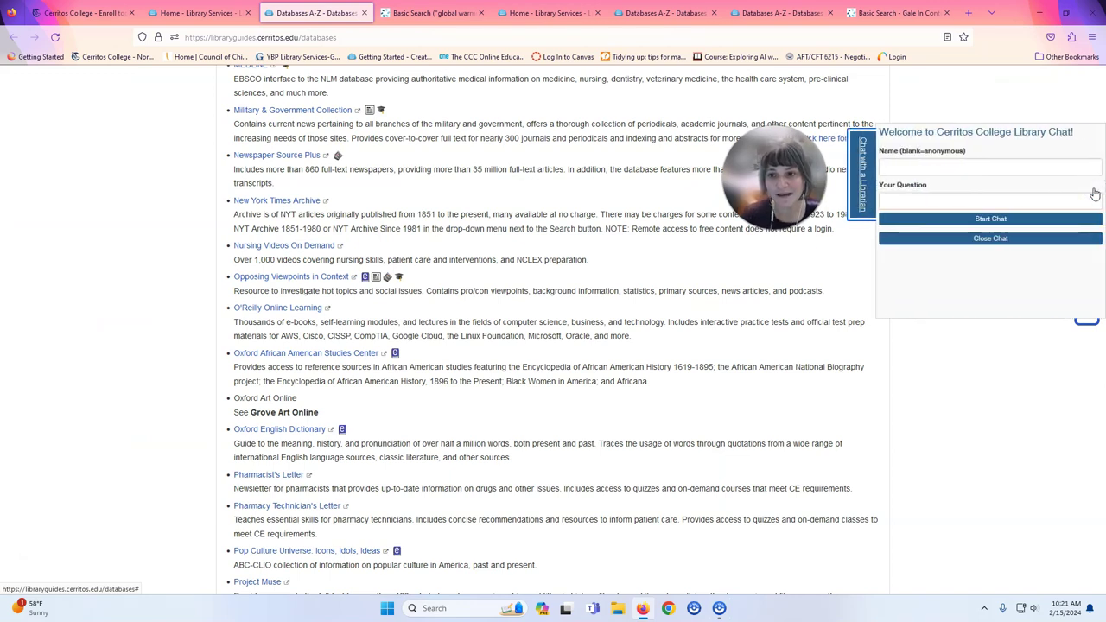